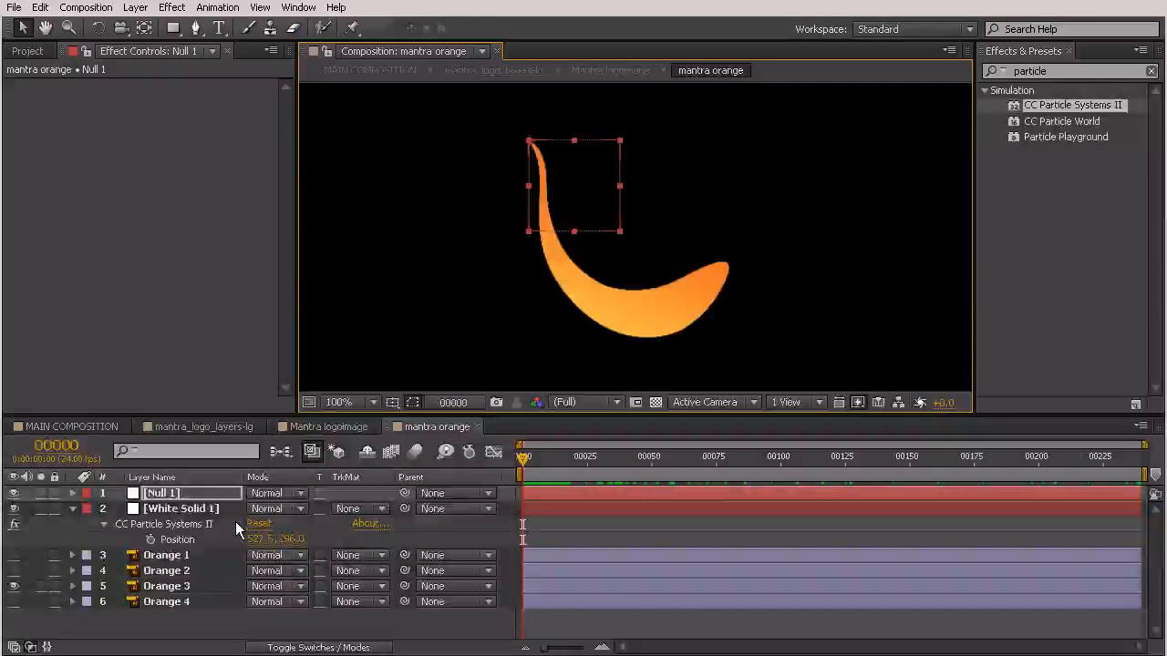
Keyframe Null 1's position at frame 0 and at frame 27, moving it to the orange shape's upper tail end at 741.5, 430.0.
{"action": "key", "text": "p"}
{"action": "left_click", "coordinate": [119, 508]}
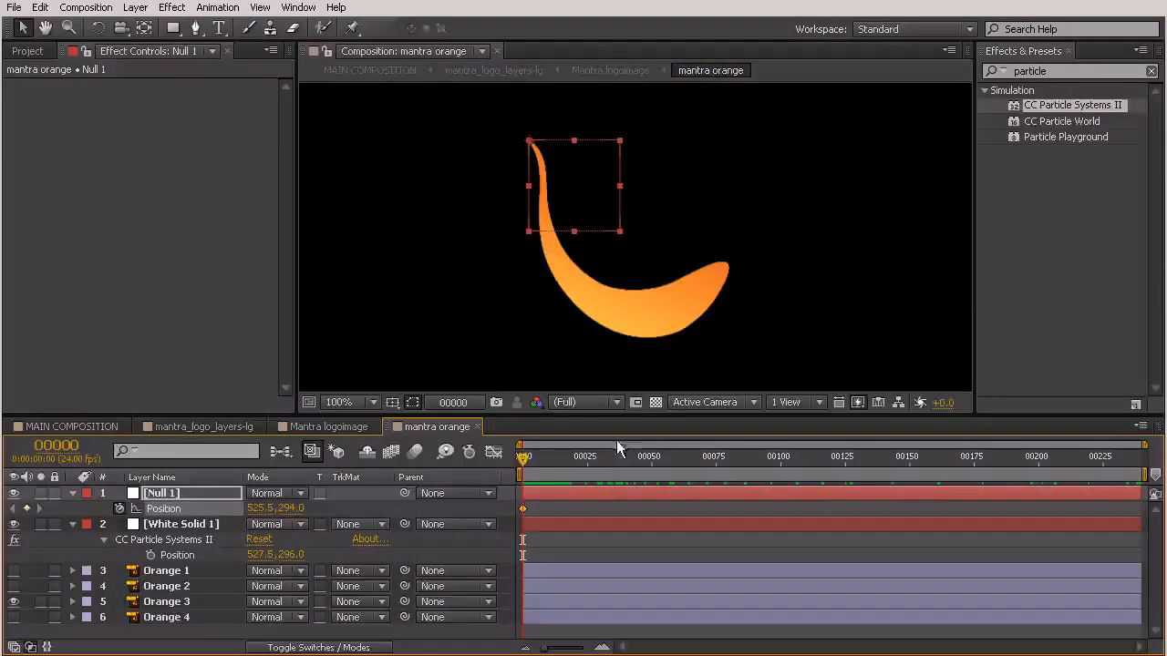
{"action": "left_click_drag", "start_coordinate": [524, 465], "coordinate": [592, 496]}
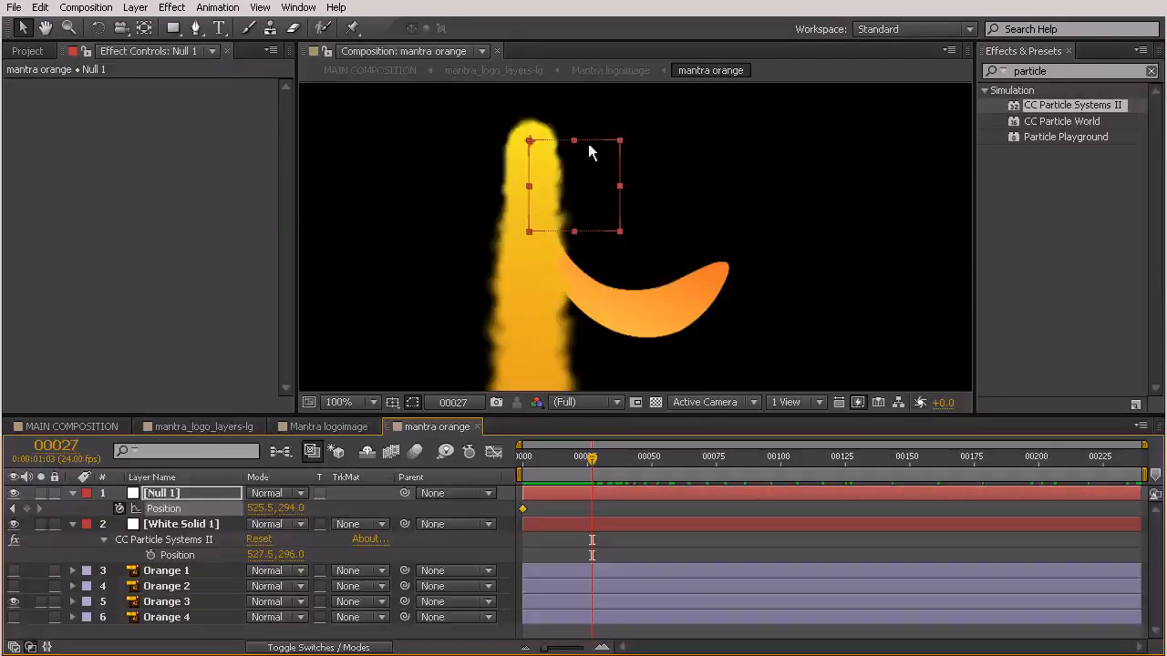
{"action": "mouse_move", "coordinate": [590, 147]}
{"action": "left_mouse_down"}
{"action": "mouse_move", "coordinate": [659, 227]}
{"action": "mouse_move", "coordinate": [772, 277]}
{"action": "mouse_move", "coordinate": [788, 269]}
{"action": "left_mouse_up"}
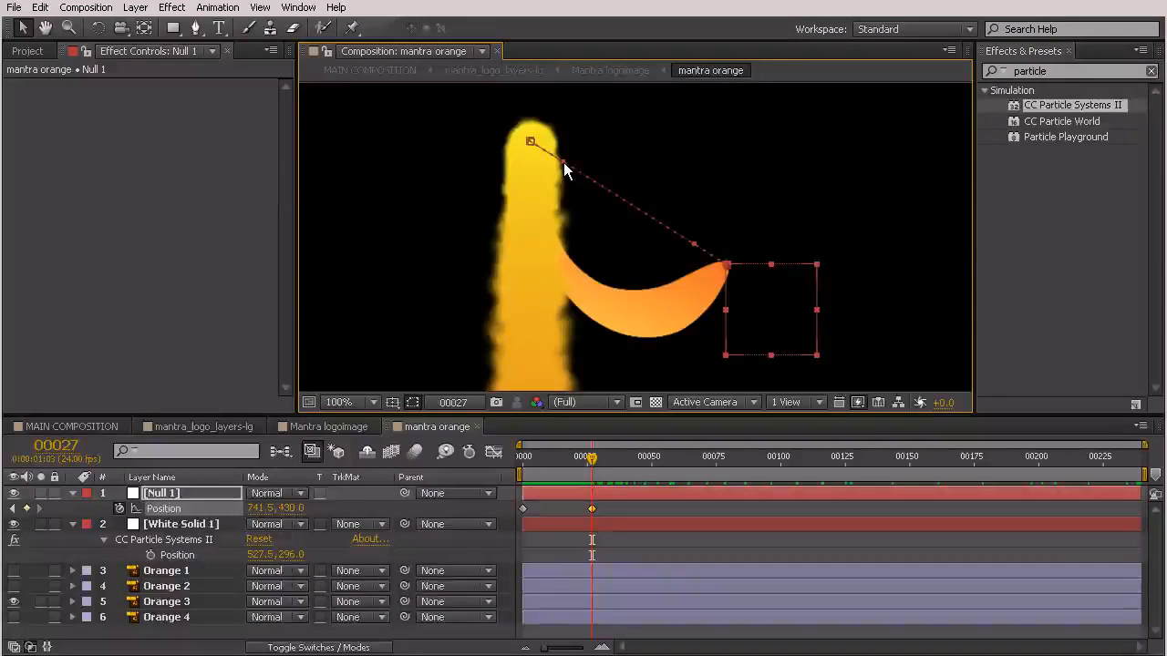
Bend Null 1's motion path with both keyframes' handles so it curves down through the middle of the orange shape.
{"action": "left_click_drag", "start_coordinate": [563, 170], "coordinate": [532, 371]}
{"action": "left_click_drag", "start_coordinate": [695, 244], "coordinate": [696, 330]}
{"action": "left_click_drag", "start_coordinate": [534, 369], "coordinate": [528, 352]}
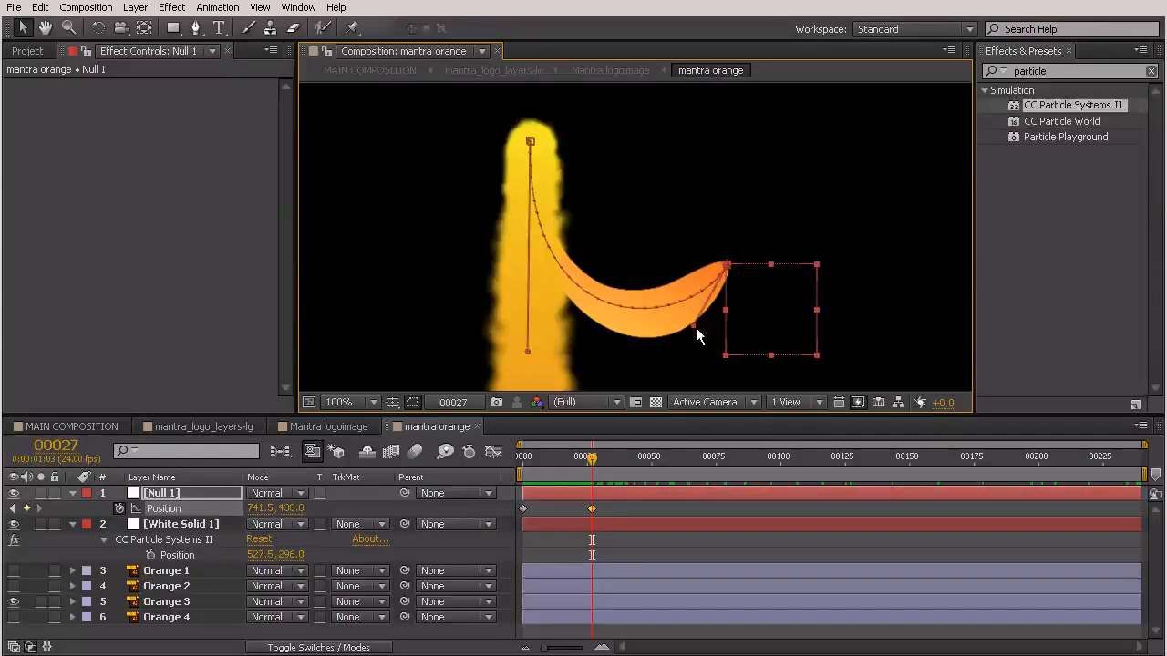
{"action": "mouse_move", "coordinate": [693, 332]}
{"action": "left_mouse_down"}
{"action": "mouse_move", "coordinate": [702, 332]}
{"action": "mouse_move", "coordinate": [692, 344]}
{"action": "left_mouse_up"}
{"action": "left_click_drag", "start_coordinate": [526, 351], "coordinate": [527, 340]}
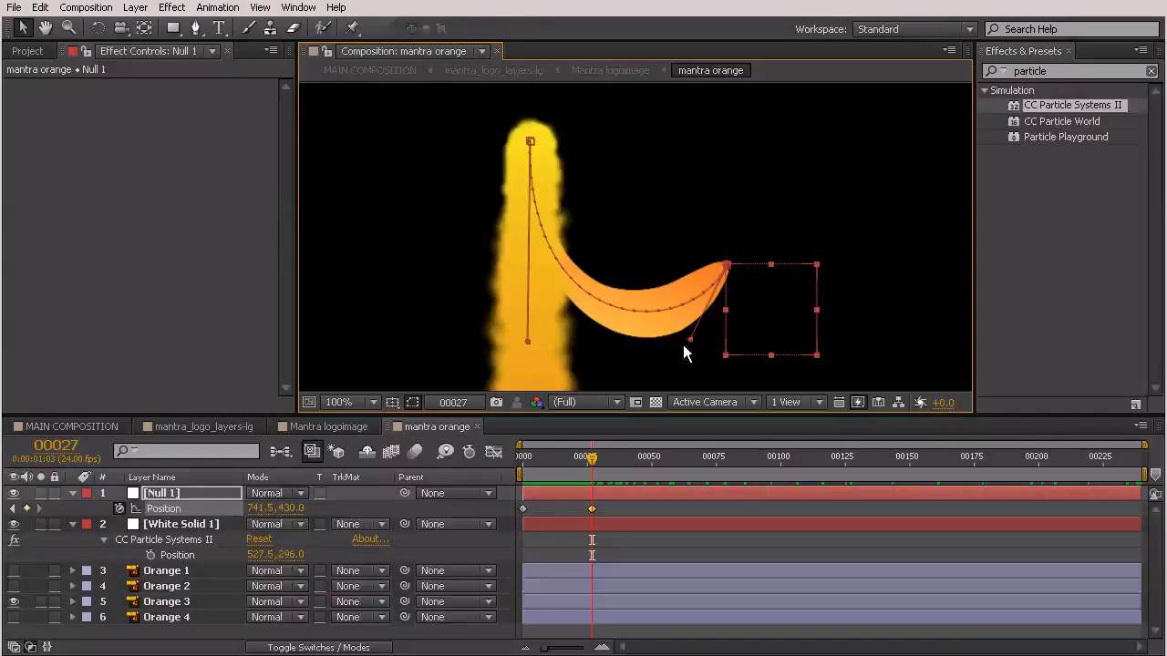
Hide the White Solid 1 particle layer and fine-tune the motion path handle at the frame 27 keyframe.
{"action": "left_click", "coordinate": [104, 540]}
{"action": "left_click", "coordinate": [14, 524]}
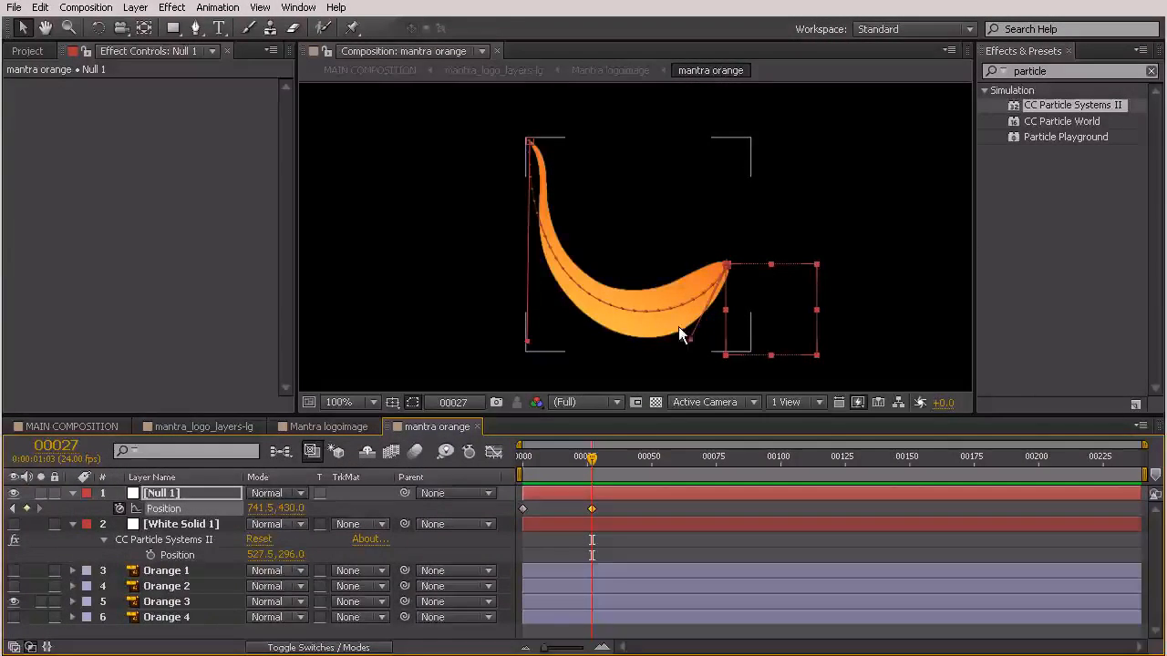
{"action": "left_click_drag", "start_coordinate": [690, 339], "coordinate": [682, 337]}
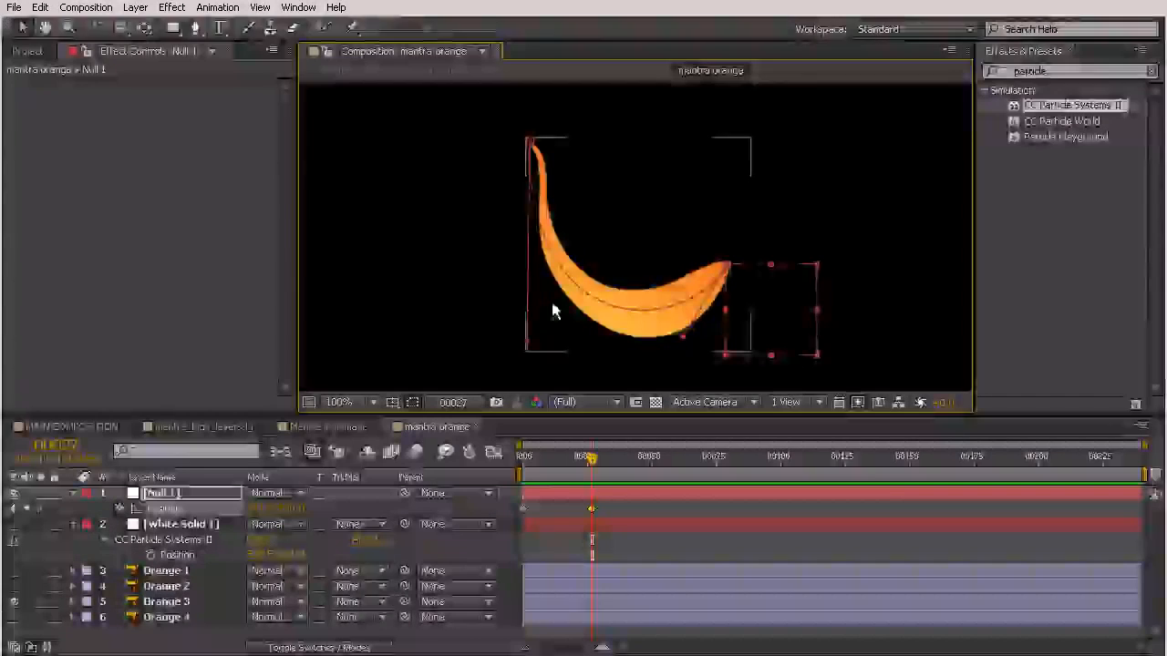
Add a Null 1 position keyframe at frame 7, move it to 542.2, 364.1 and reshape its handles along the thin stem.
{"action": "left_click_drag", "start_coordinate": [591, 457], "coordinate": [540, 458]}
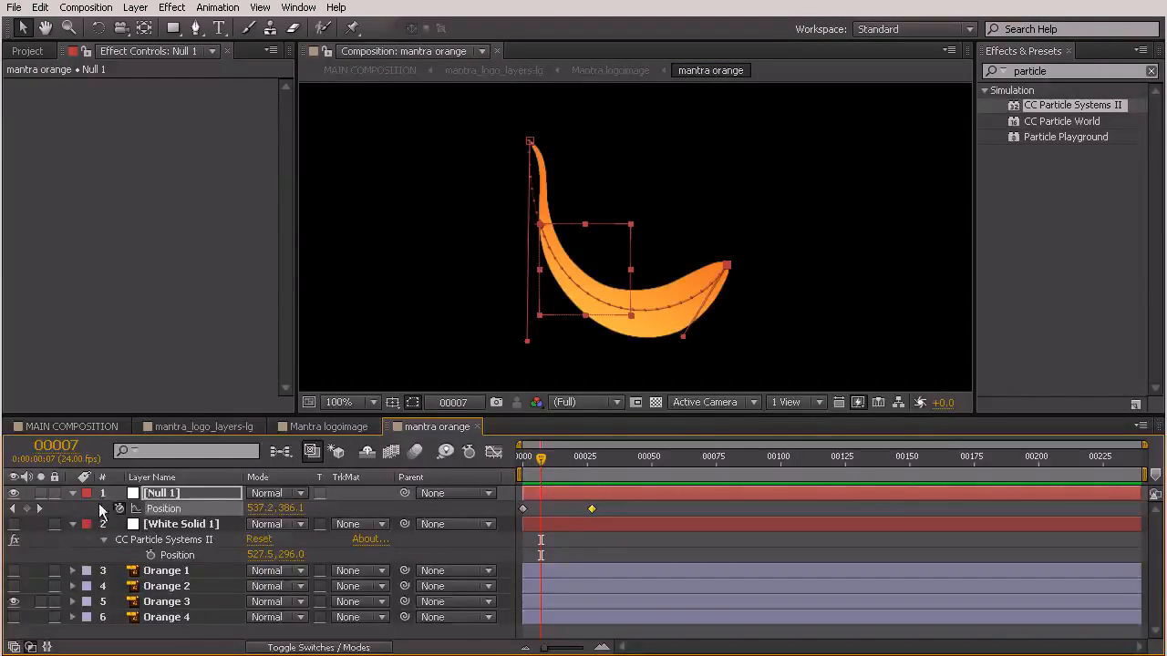
{"action": "left_click", "coordinate": [27, 507]}
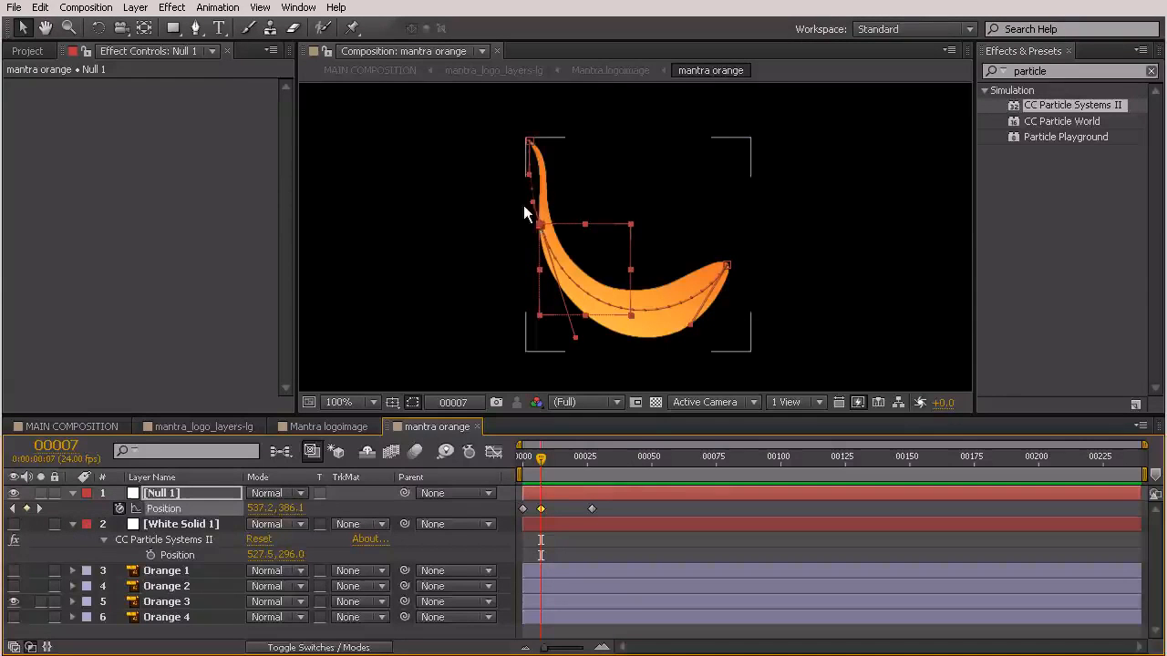
{"action": "left_click_drag", "start_coordinate": [548, 231], "coordinate": [543, 155]}
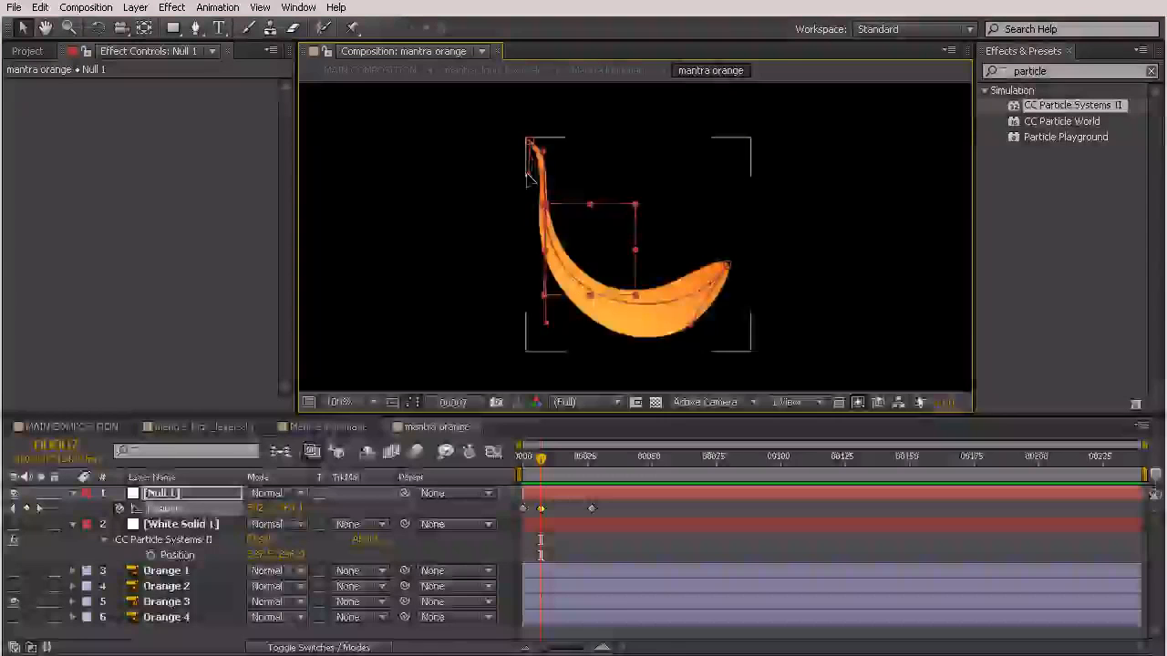
{"action": "left_click_drag", "start_coordinate": [549, 314], "coordinate": [572, 356]}
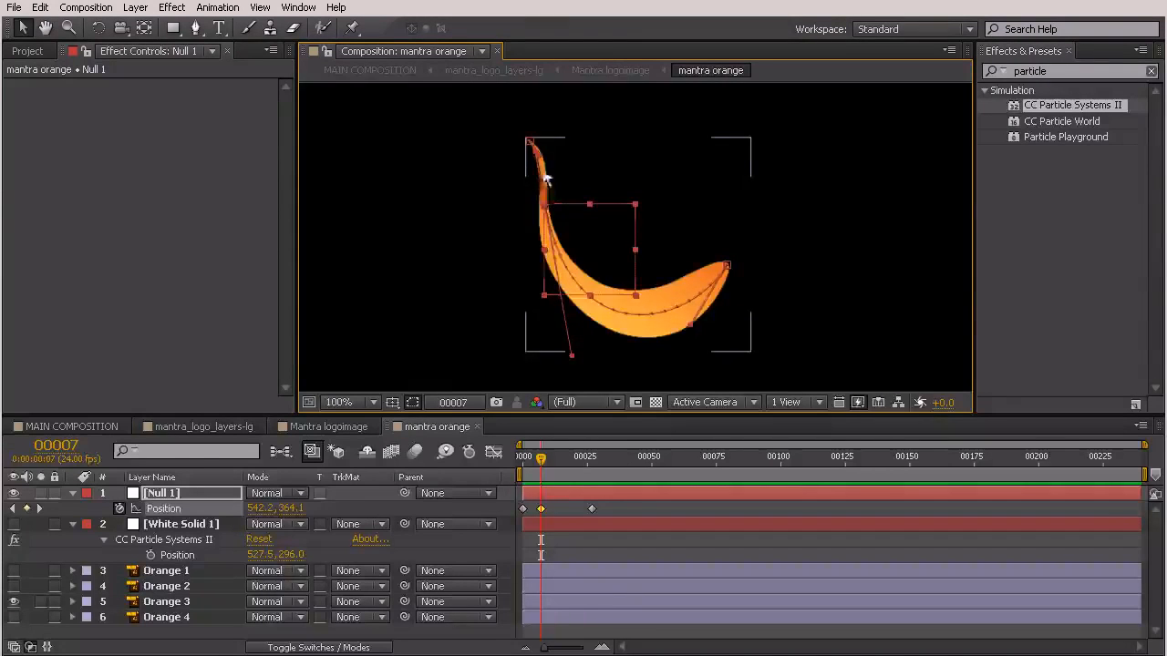
Refine the motion path handles near the stem's tip and the end keyframe so the path stays centred within the orange shape.
{"action": "key", "text": "period"}
{"action": "key", "text": "period"}
{"action": "key", "text": "comma"}
{"action": "key", "text": "space"}
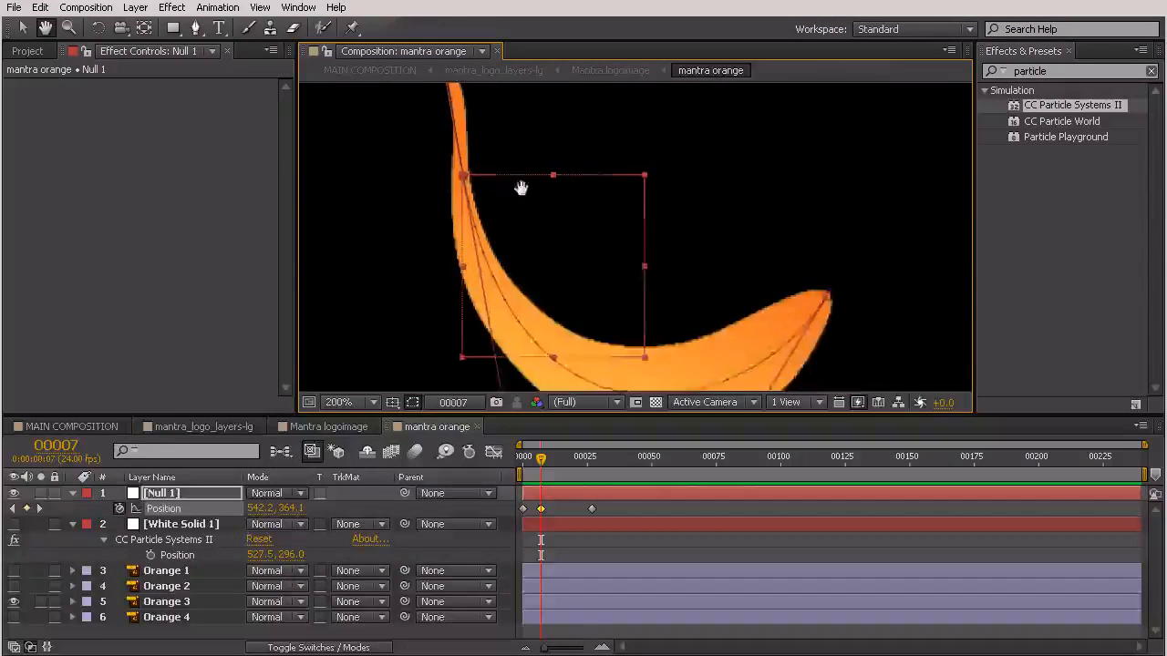
{"action": "left_click_drag", "start_coordinate": [482, 178], "coordinate": [593, 228]}
{"action": "mouse_move", "coordinate": [545, 120]}
{"action": "left_mouse_down"}
{"action": "mouse_move", "coordinate": [559, 137]}
{"action": "mouse_move", "coordinate": [556, 128]}
{"action": "left_mouse_up"}
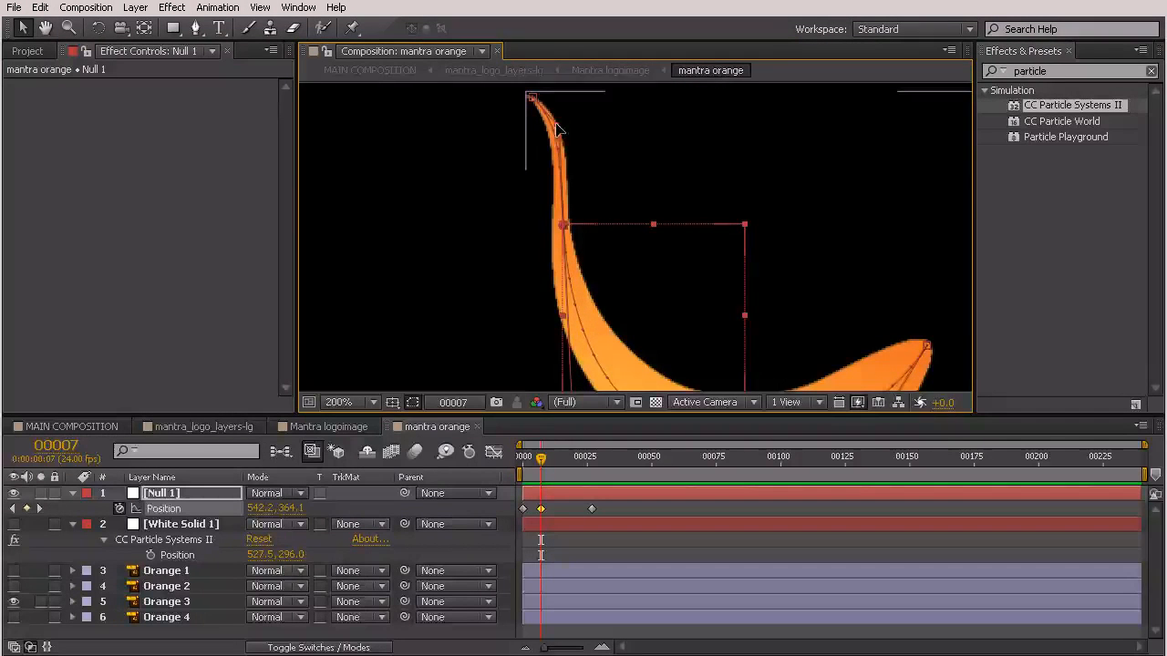
{"action": "left_click_drag", "start_coordinate": [690, 325], "coordinate": [617, 187]}
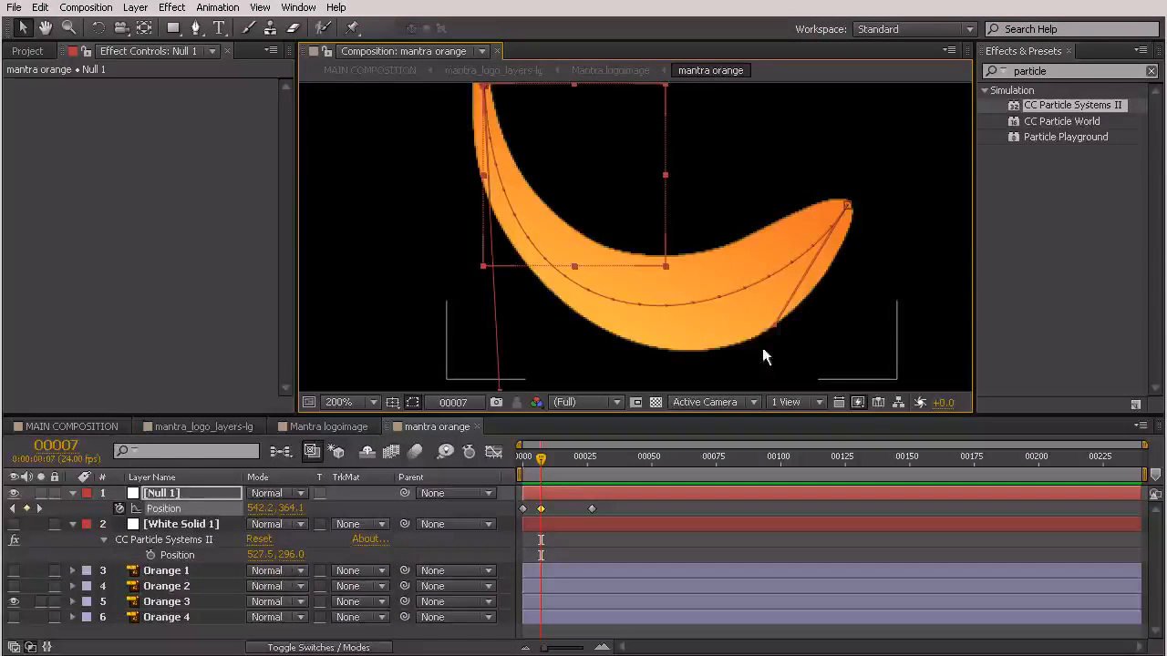
{"action": "left_click_drag", "start_coordinate": [774, 324], "coordinate": [823, 312]}
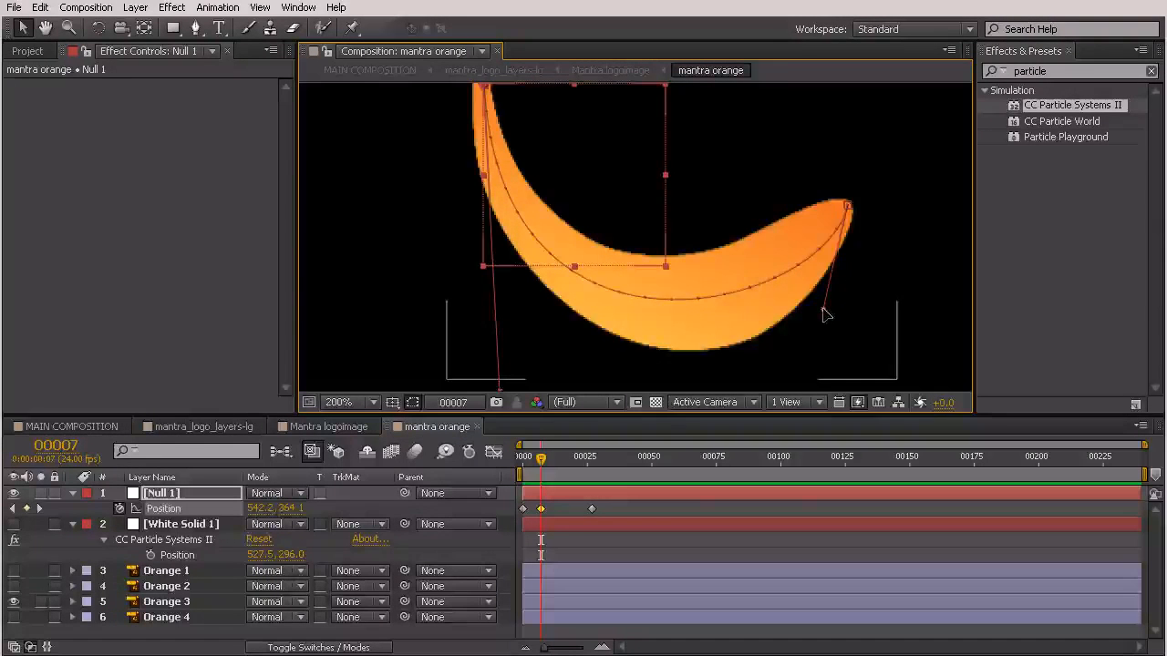
{"action": "key", "text": "comma"}
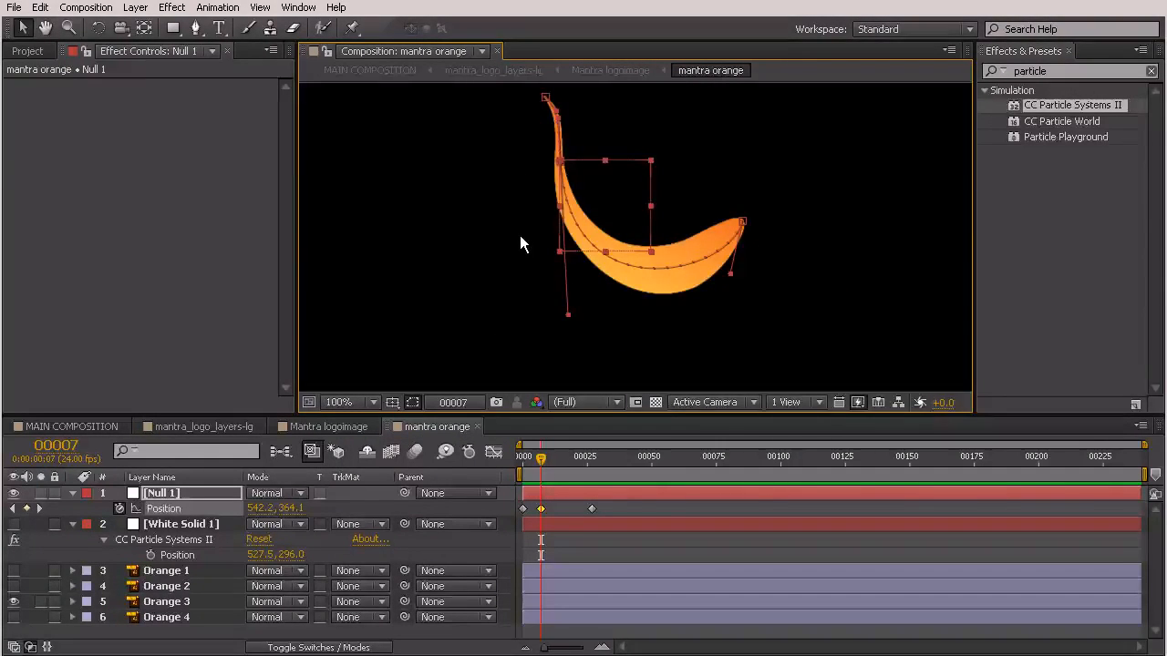
{"action": "left_click", "coordinate": [196, 28]}
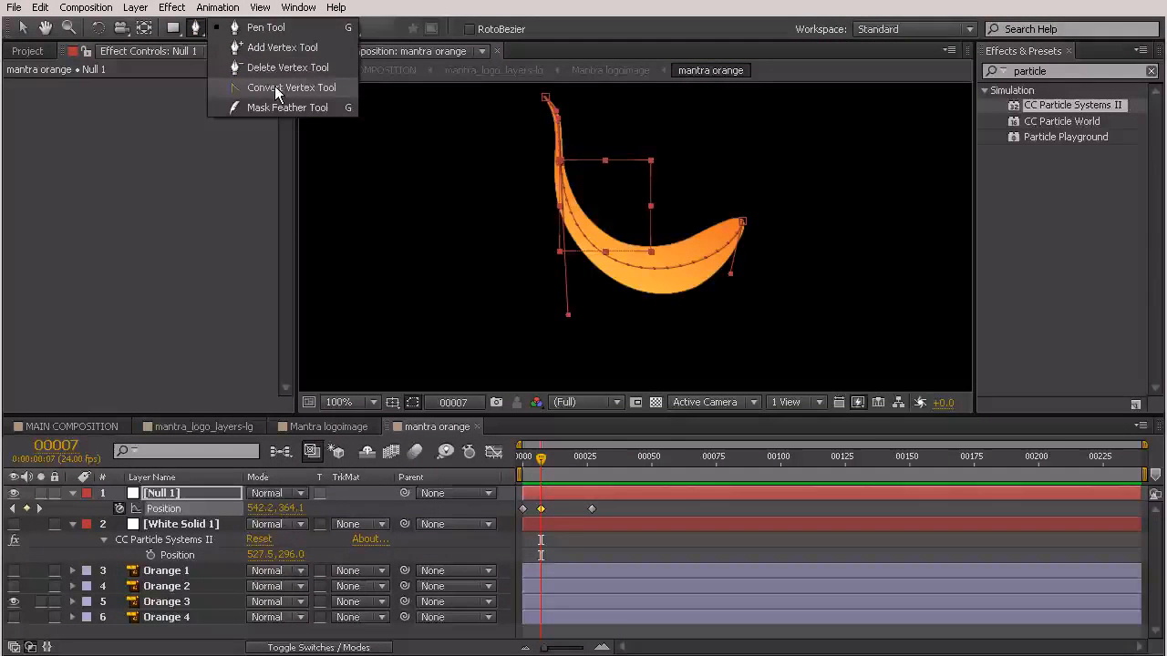
{"action": "left_click", "coordinate": [198, 31]}
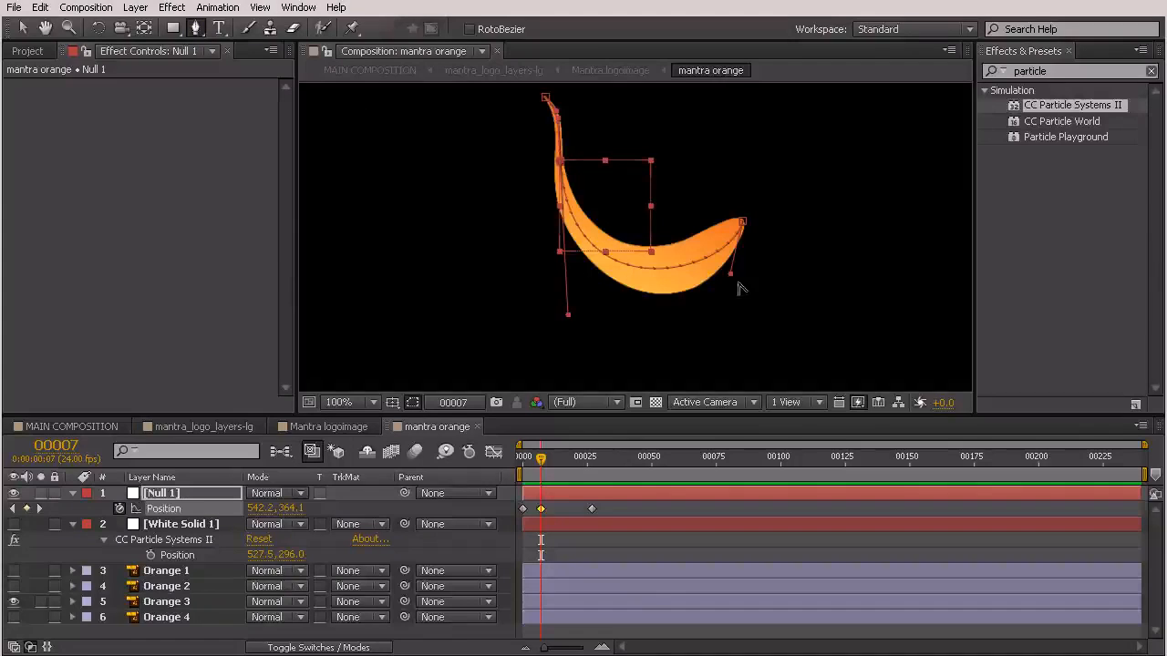
{"action": "left_click", "coordinate": [23, 28]}
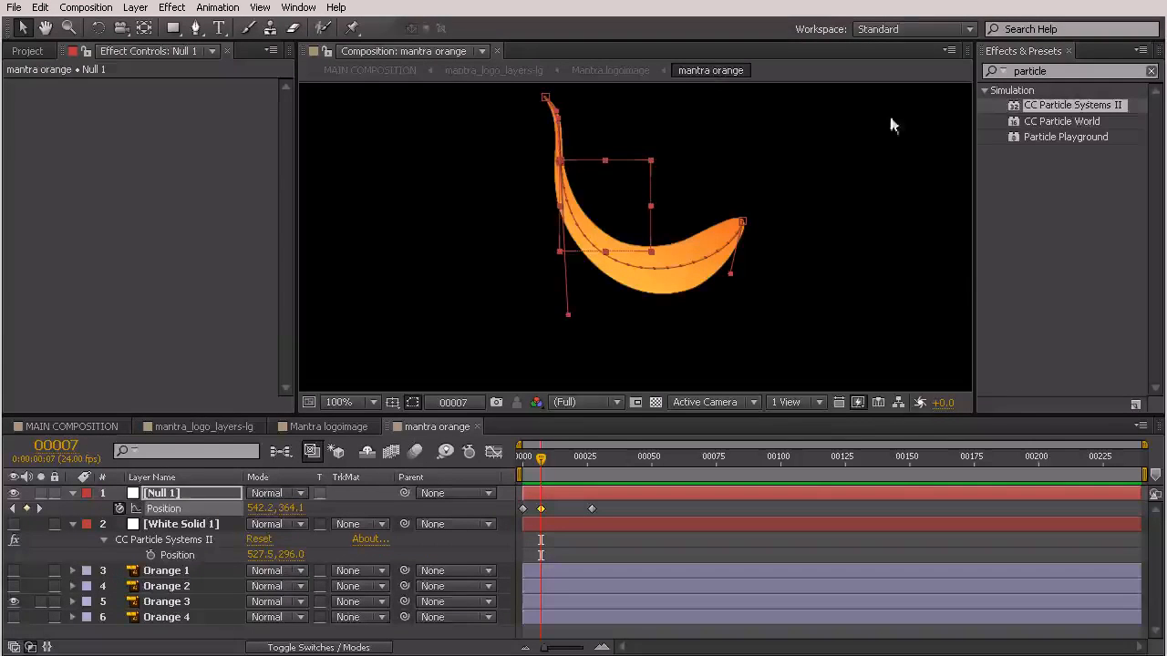
Examine how closely Null 1 follows the orange shape along its motion path, up close and through to frame 27.
{"action": "left_click_drag", "start_coordinate": [536, 465], "coordinate": [560, 488]}
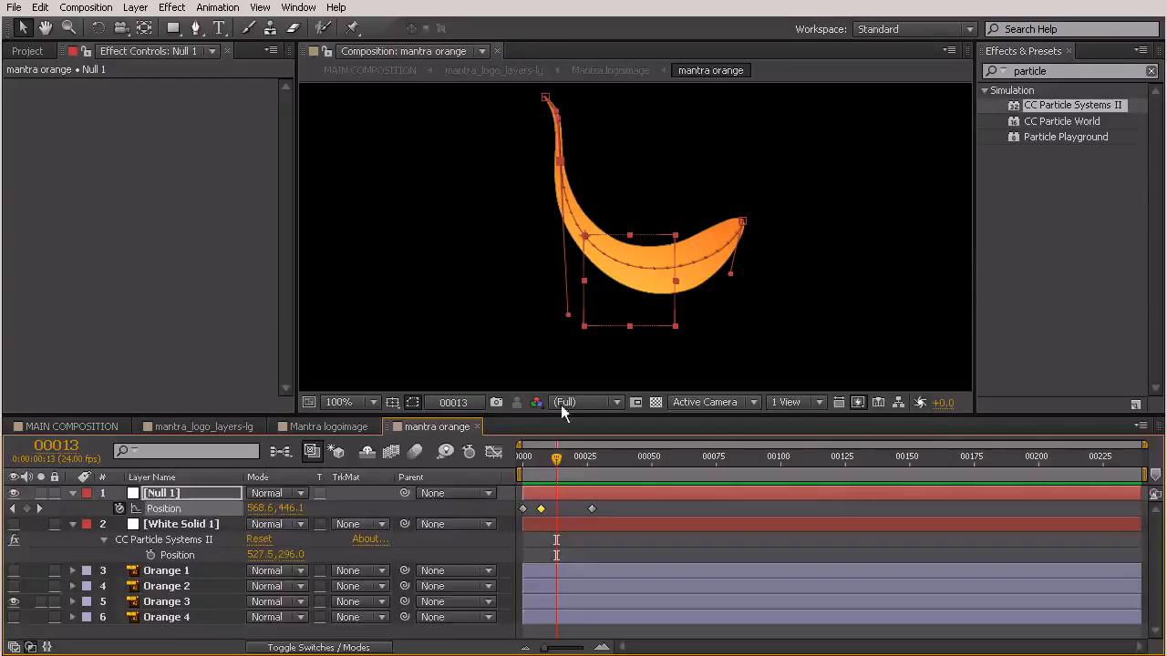
{"action": "scroll", "coordinate": [557, 110], "scroll_direction": "up", "scroll_amount": 4}
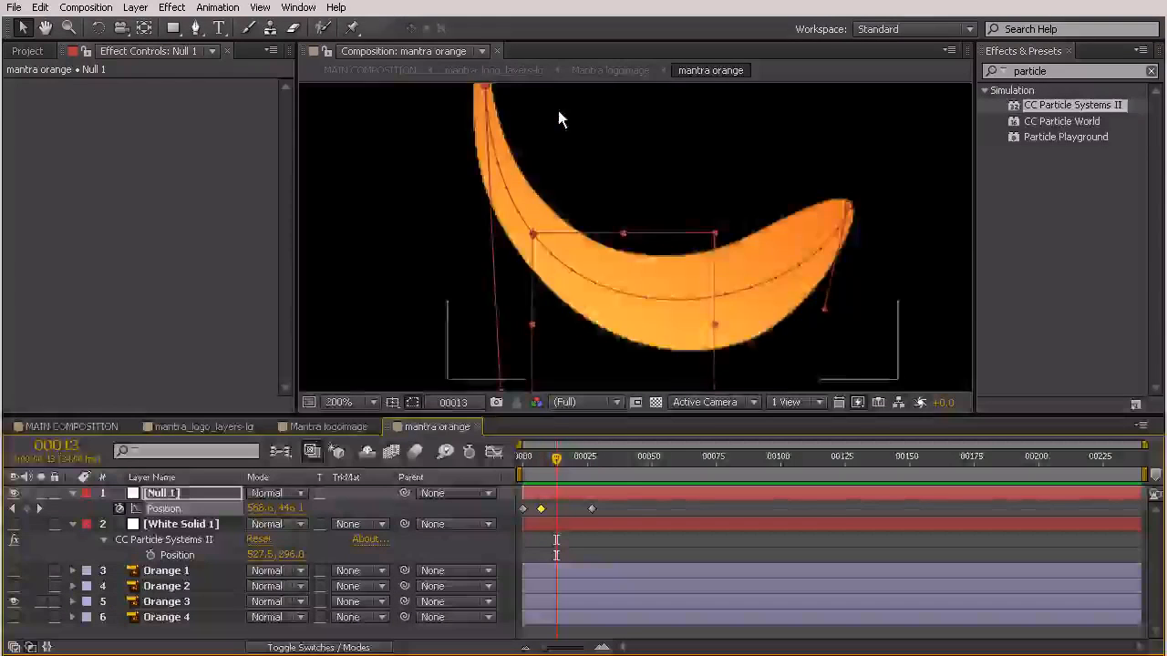
{"action": "left_click_drag", "start_coordinate": [422, 141], "coordinate": [645, 405]}
{"action": "key", "text": "v"}
{"action": "key", "text": "space"}
{"action": "left_click_drag", "start_coordinate": [705, 356], "coordinate": [440, 9]}
{"action": "scroll", "coordinate": [560, 246], "scroll_direction": "down", "scroll_amount": 1}
{"action": "key", "text": "comma"}
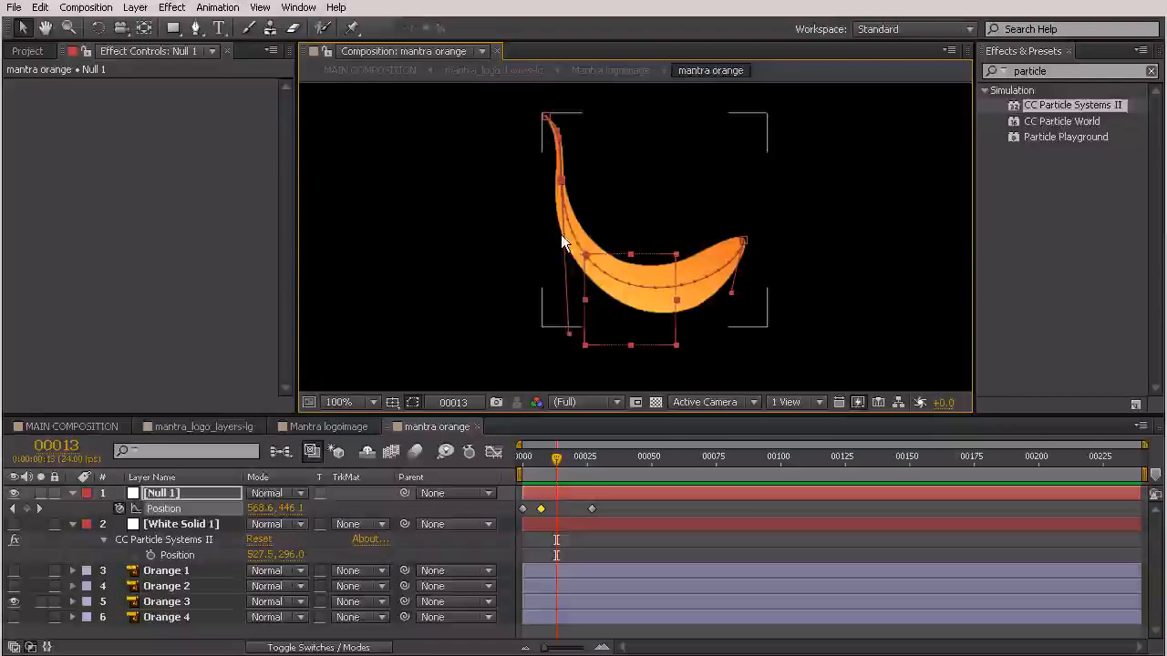
{"action": "left_click_drag", "start_coordinate": [525, 460], "coordinate": [592, 467]}
{"action": "key", "text": "Home"}
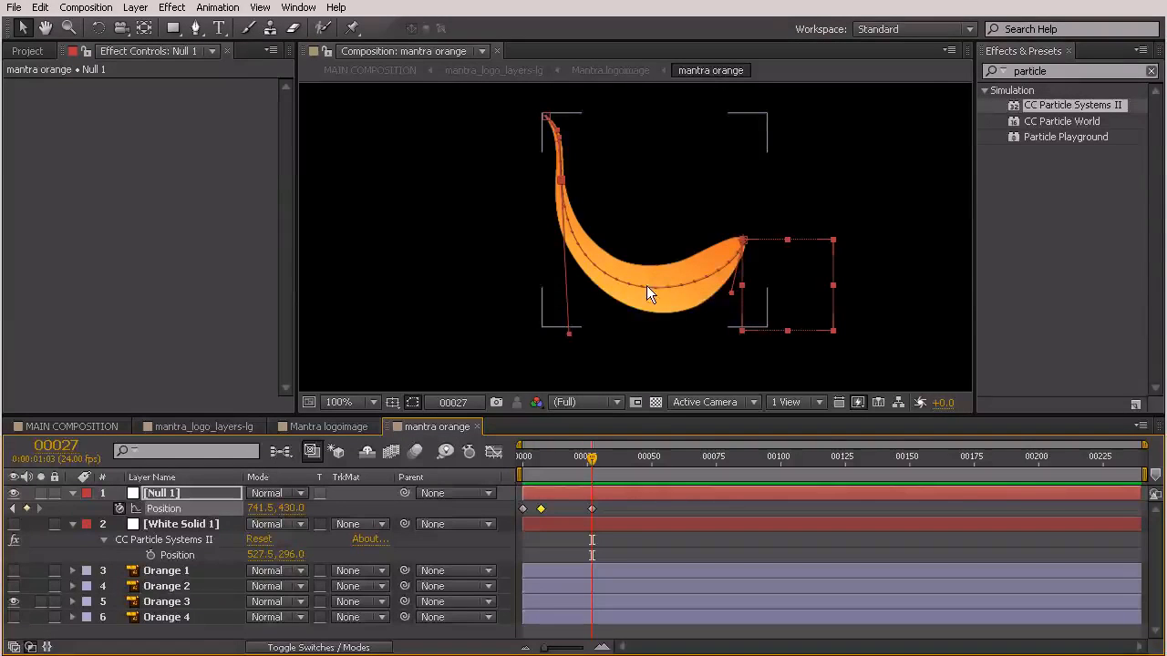
Apply Easy Ease to Null 1's last position keyframe at frame 27.
{"action": "left_click_drag", "start_coordinate": [625, 509], "coordinate": [579, 511]}
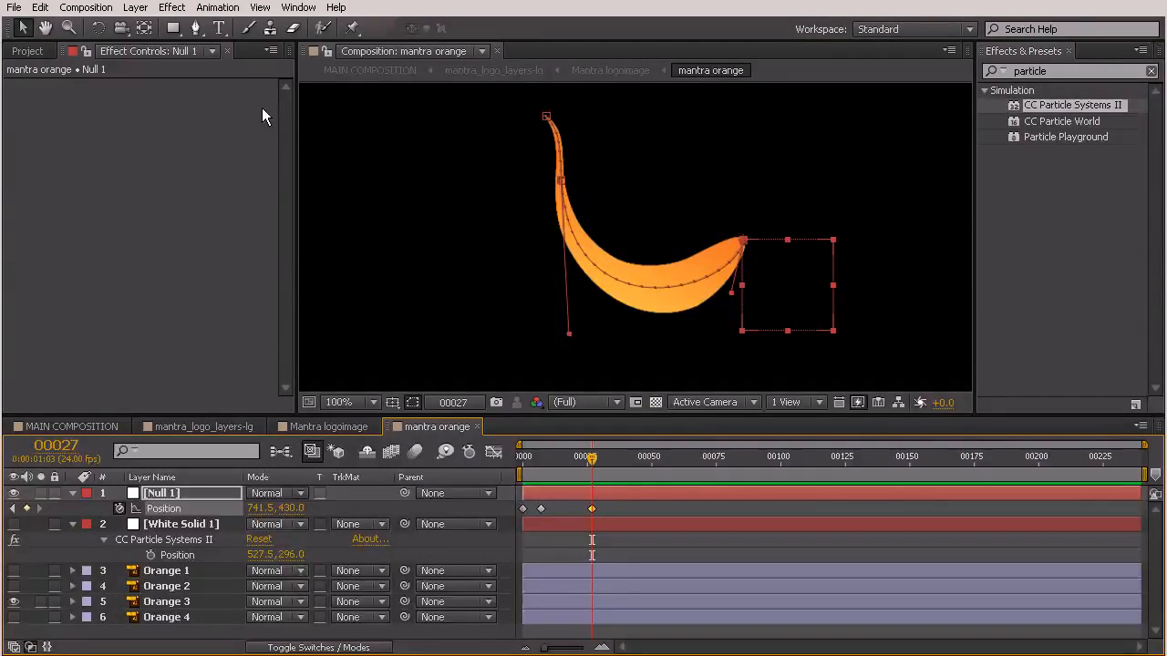
{"action": "left_click", "coordinate": [221, 8]}
{"action": "mouse_move", "coordinate": [139, 157]}
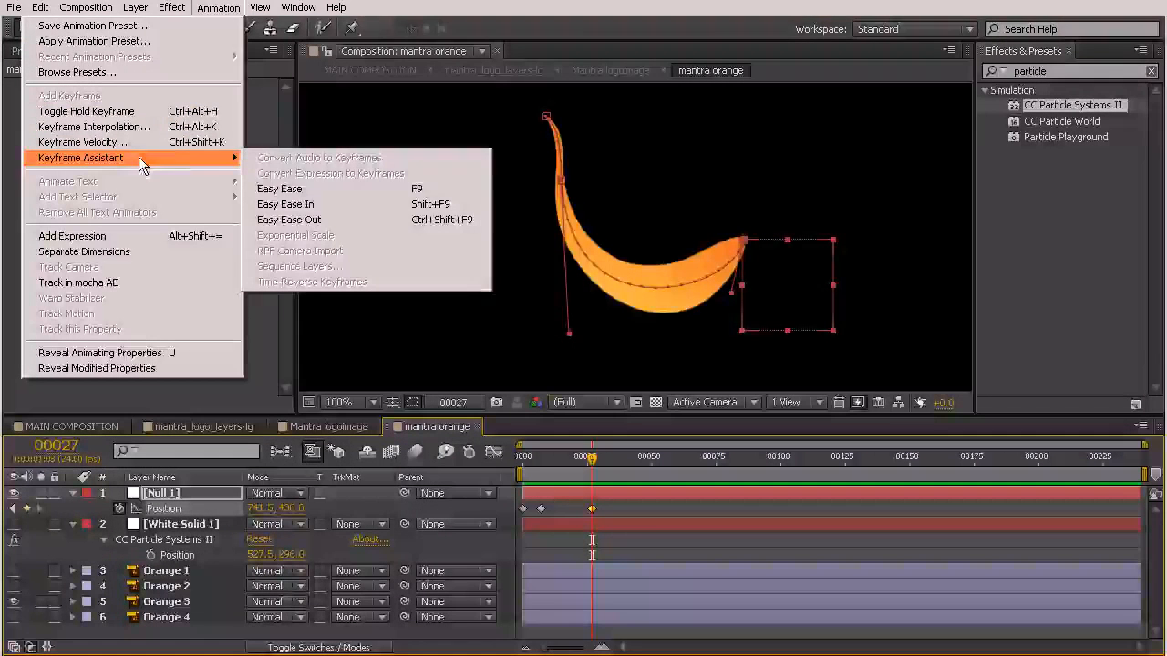
{"action": "left_click", "coordinate": [301, 188]}
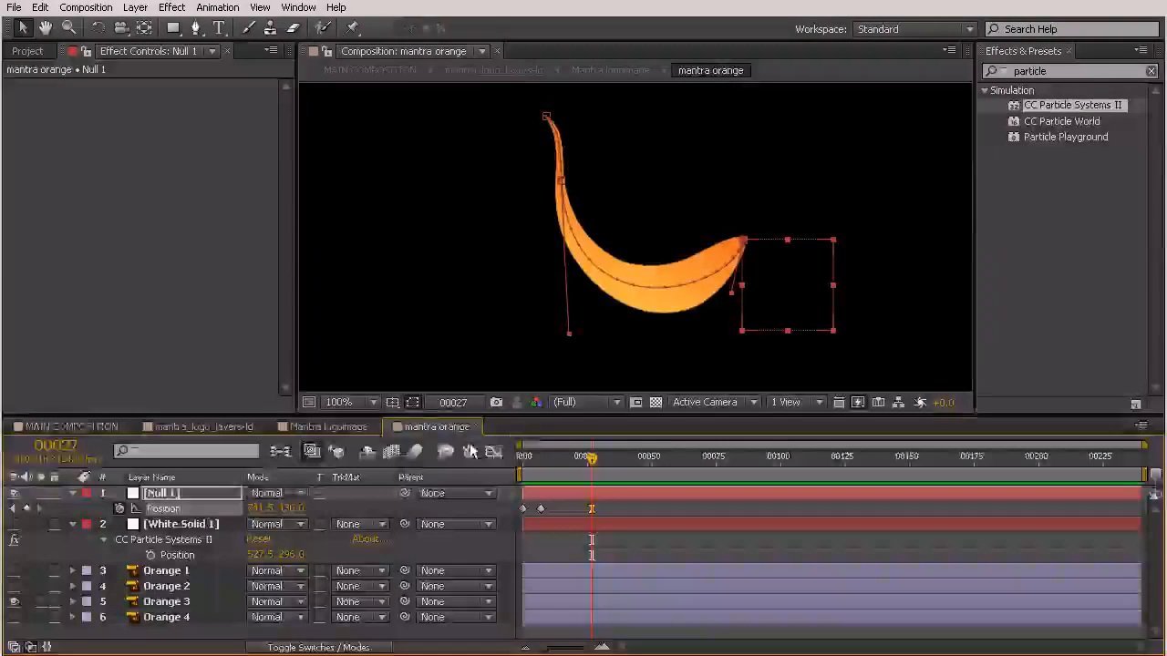
Lengthen the last position keyframe's incoming ease in the speed graph for a slower finish, and preview the null's movement.
{"action": "left_click", "coordinate": [493, 452]}
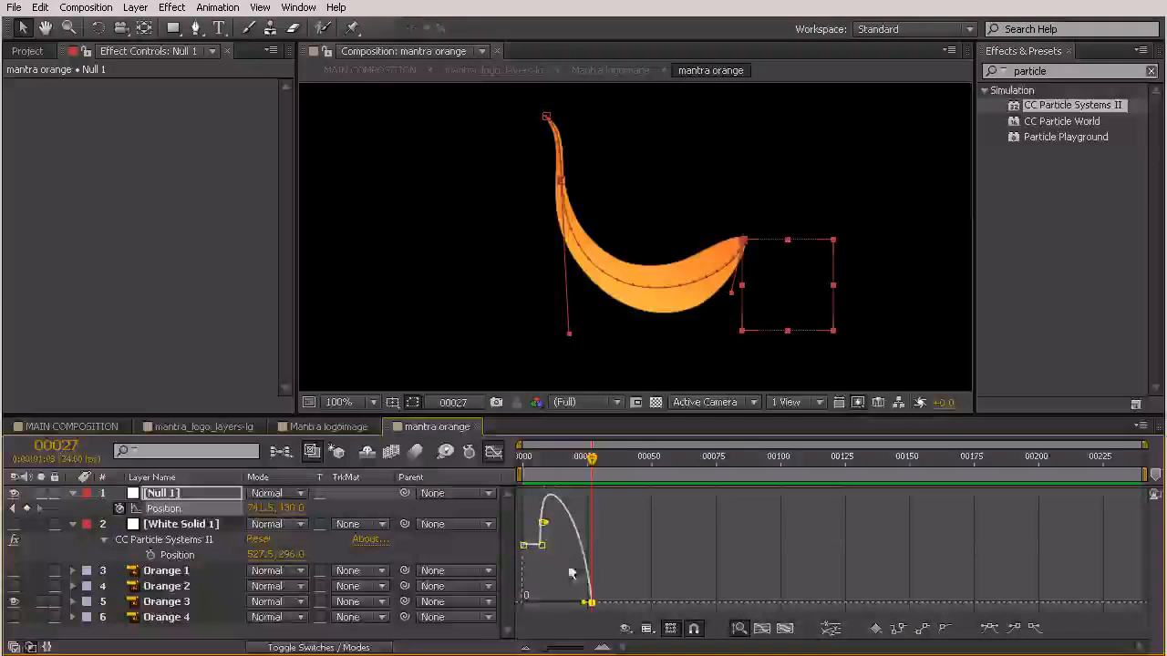
{"action": "left_click_drag", "start_coordinate": [584, 602], "coordinate": [572, 603]}
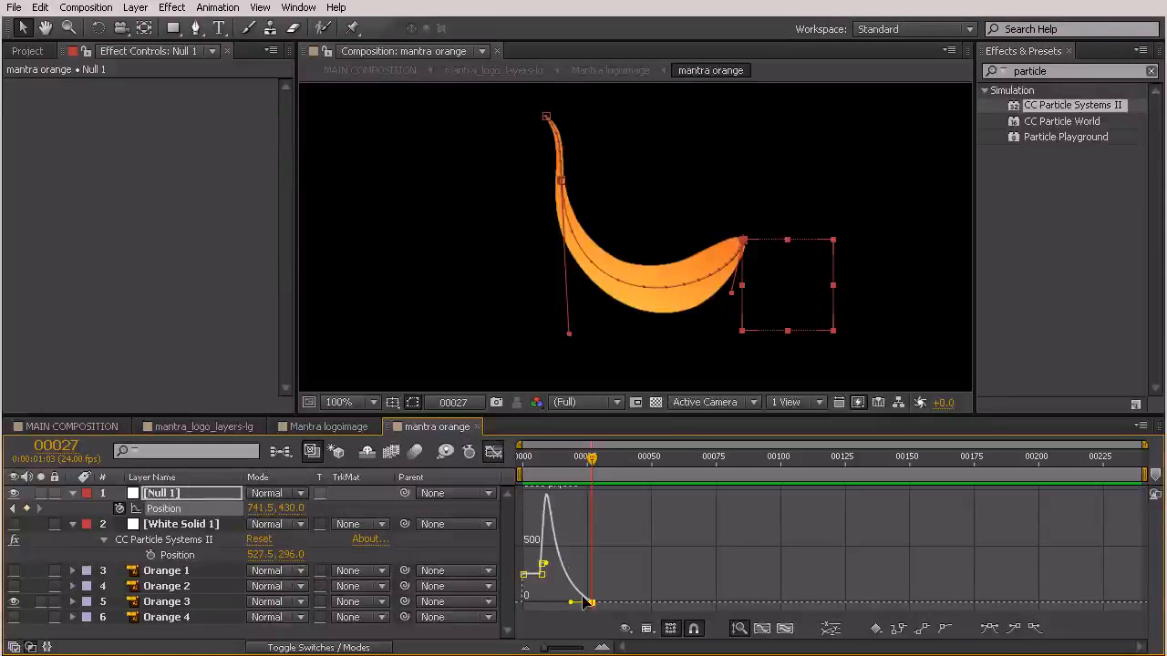
{"action": "left_click", "coordinate": [491, 449]}
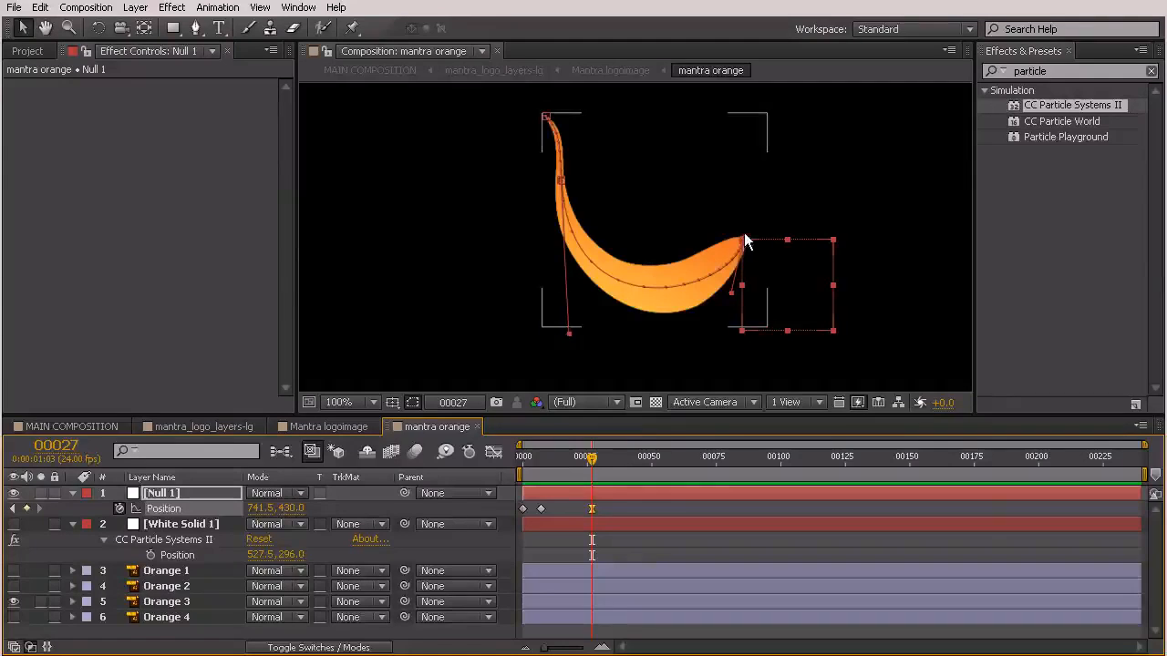
{"action": "left_click_drag", "start_coordinate": [594, 457], "coordinate": [545, 506]}
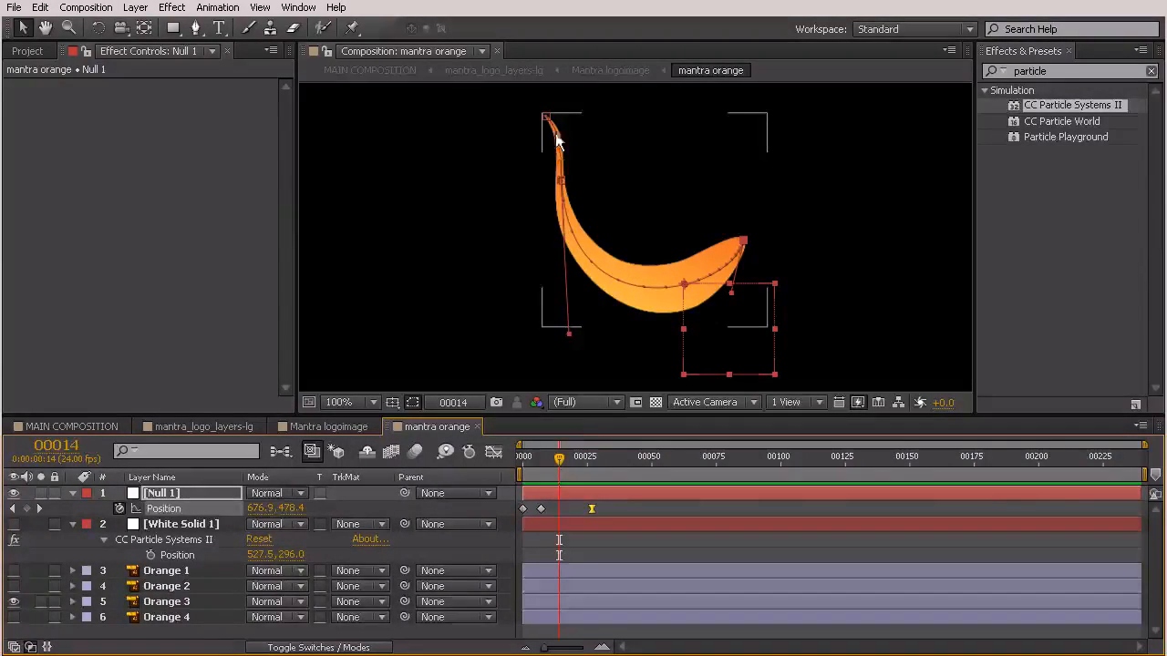
{"action": "mouse_move", "coordinate": [564, 462]}
{"action": "left_mouse_down"}
{"action": "mouse_move", "coordinate": [514, 464]}
{"action": "mouse_move", "coordinate": [540, 482]}
{"action": "mouse_move", "coordinate": [574, 478]}
{"action": "left_mouse_up"}
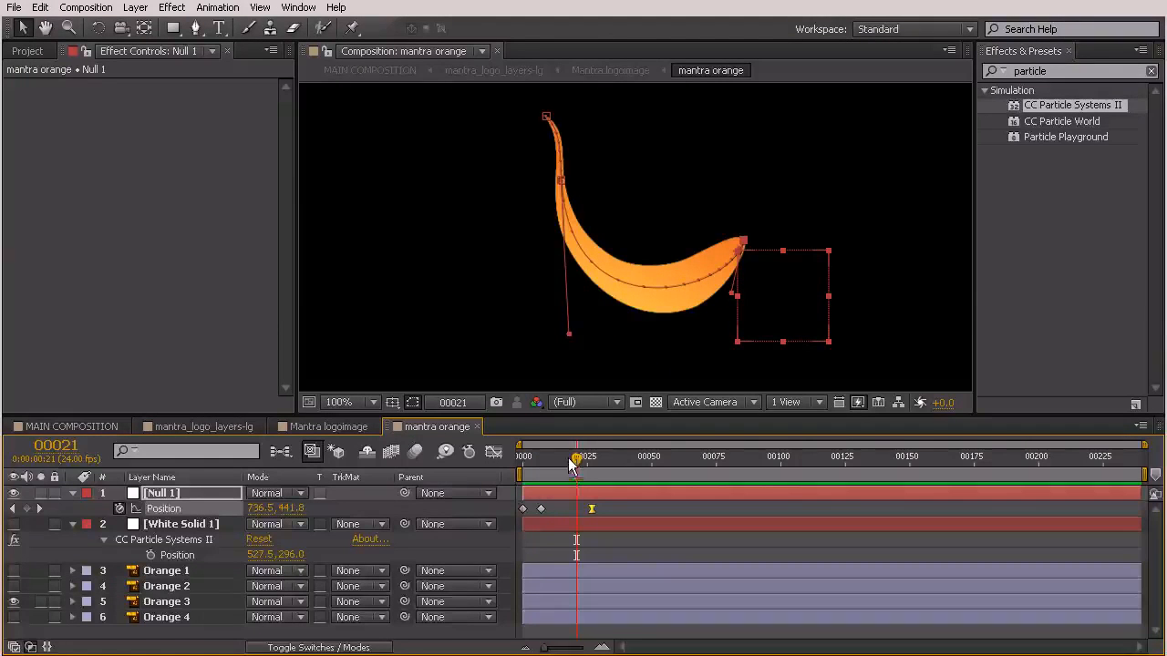
Set Null 1's position keyframes to rove across time.
{"action": "left_click_drag", "start_coordinate": [622, 512], "coordinate": [503, 517]}
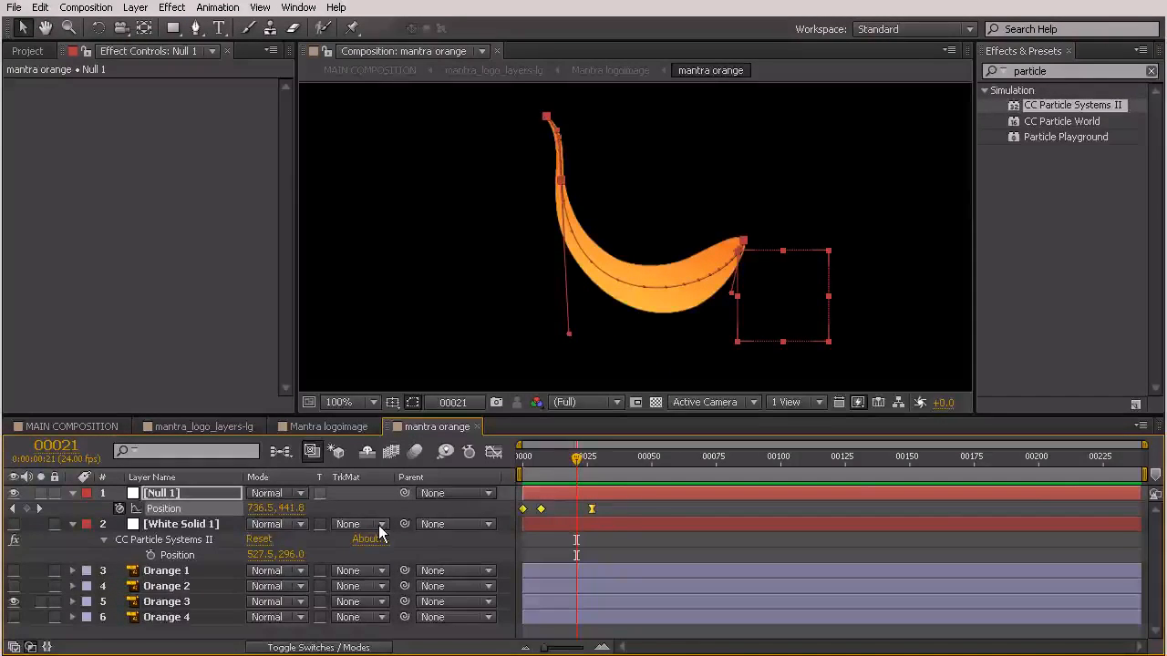
{"action": "right_click", "coordinate": [591, 507]}
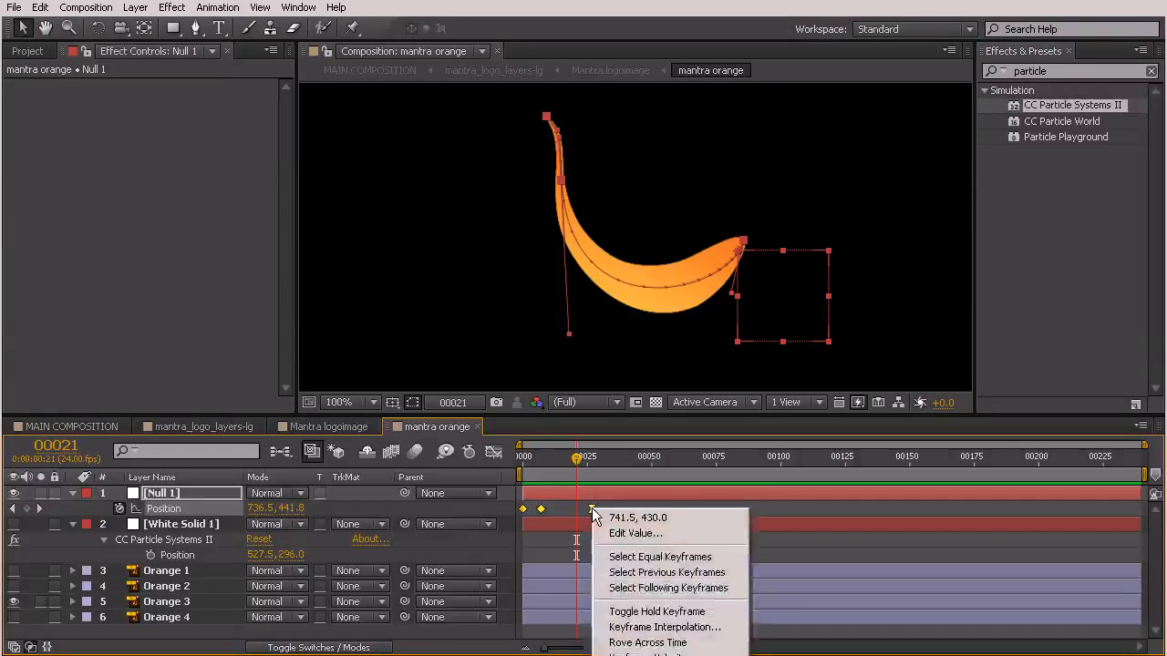
{"action": "left_click", "coordinate": [648, 643]}
{"action": "left_click", "coordinate": [641, 541]}
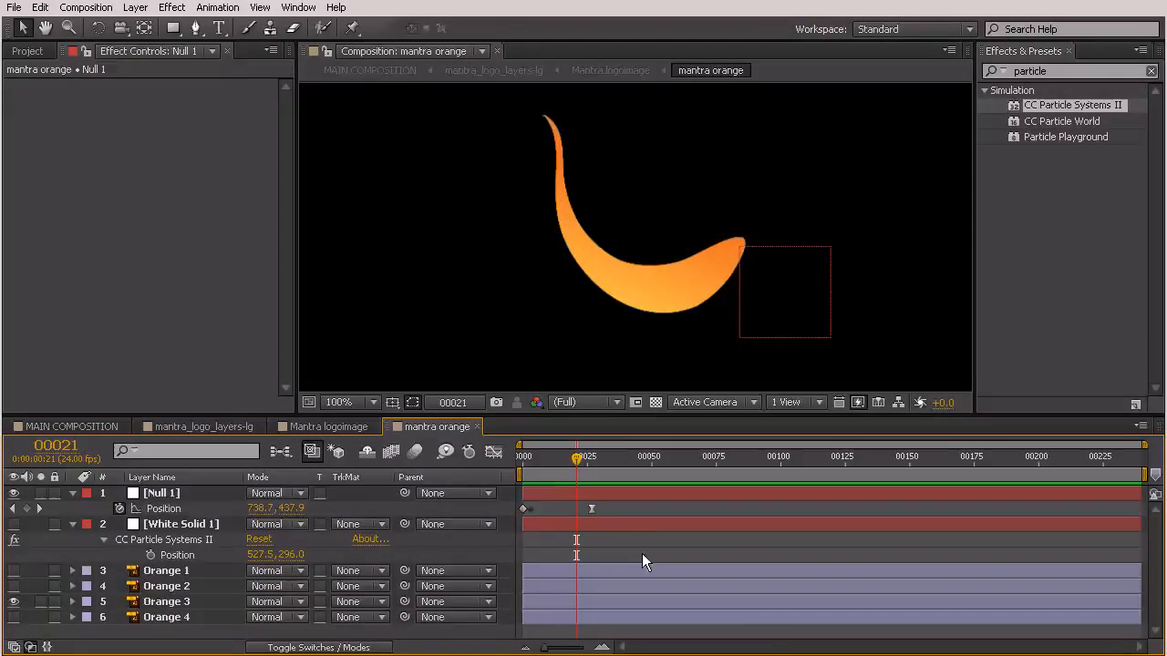
{"action": "left_click", "coordinate": [529, 508]}
{"action": "left_click", "coordinate": [531, 536]}
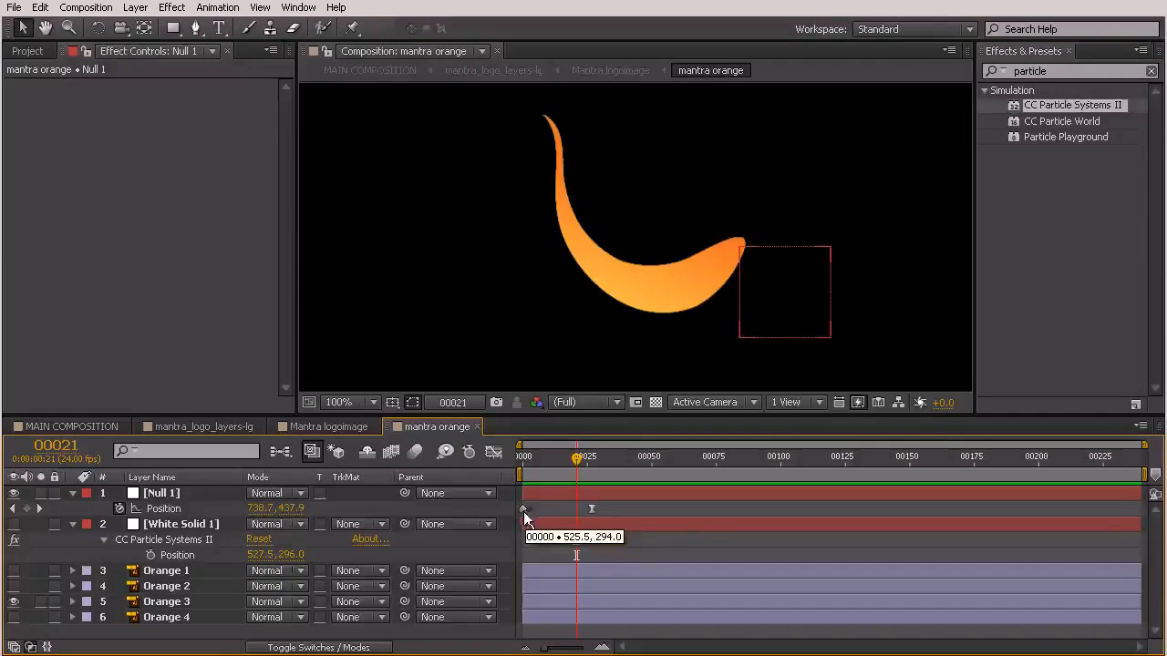
Preview Null 1's motion along the orange shape from frame 0, and scrub through its position keyframes to frame 16.
{"action": "left_click", "coordinate": [544, 473]}
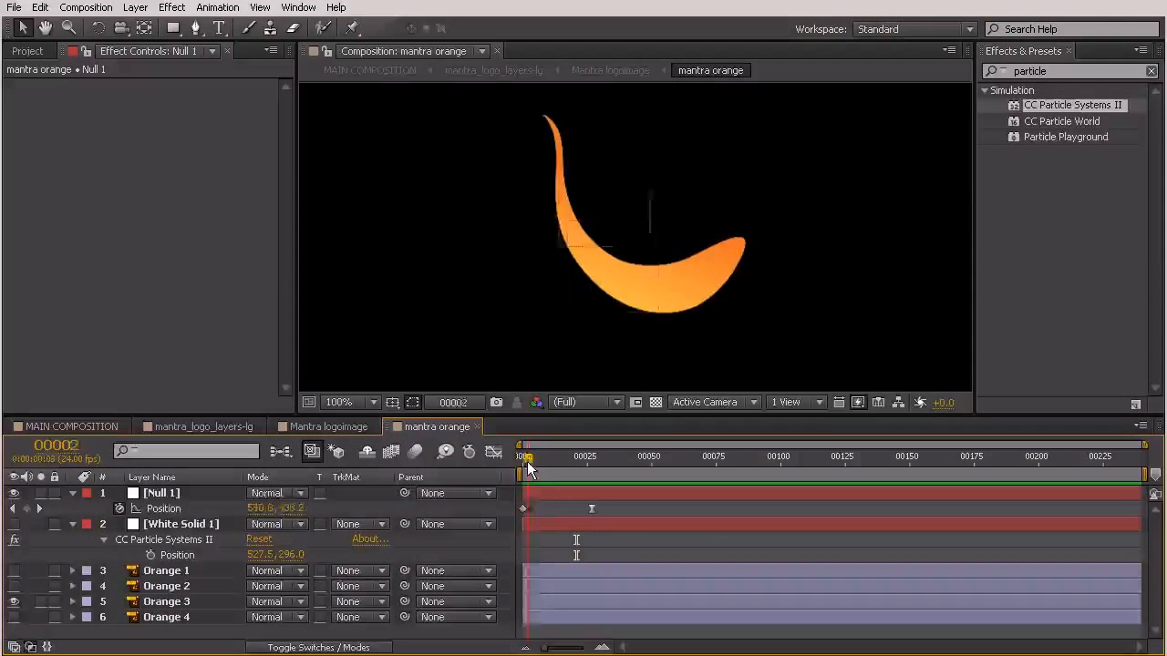
{"action": "left_click", "coordinate": [522, 508]}
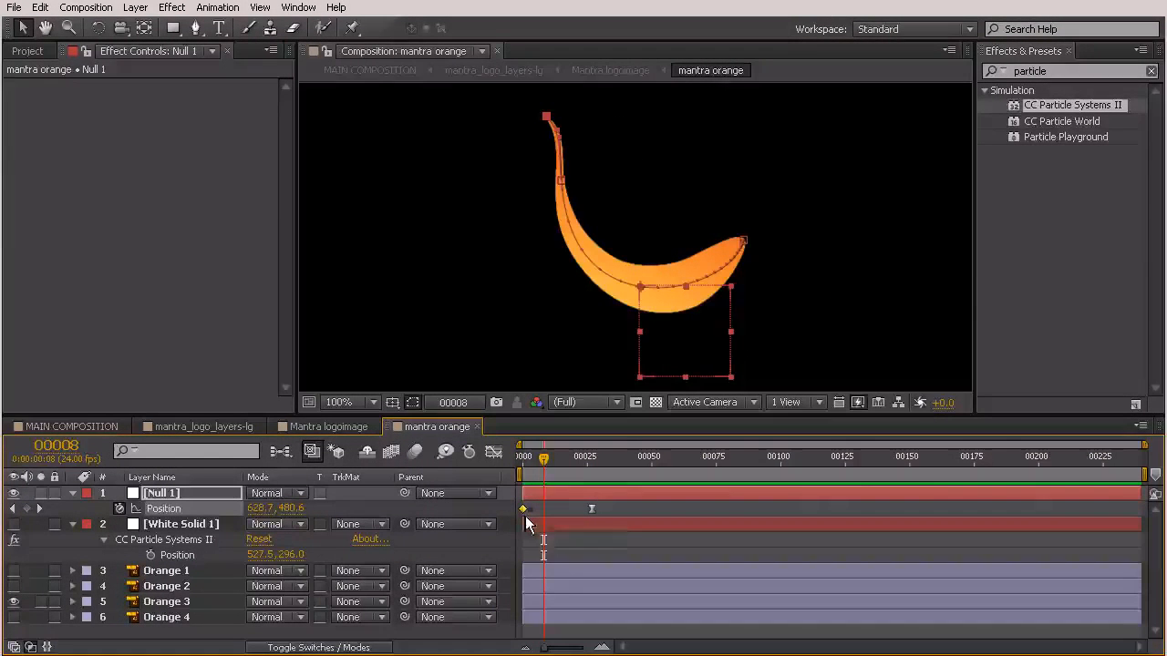
{"action": "left_click_drag", "start_coordinate": [542, 460], "coordinate": [517, 508]}
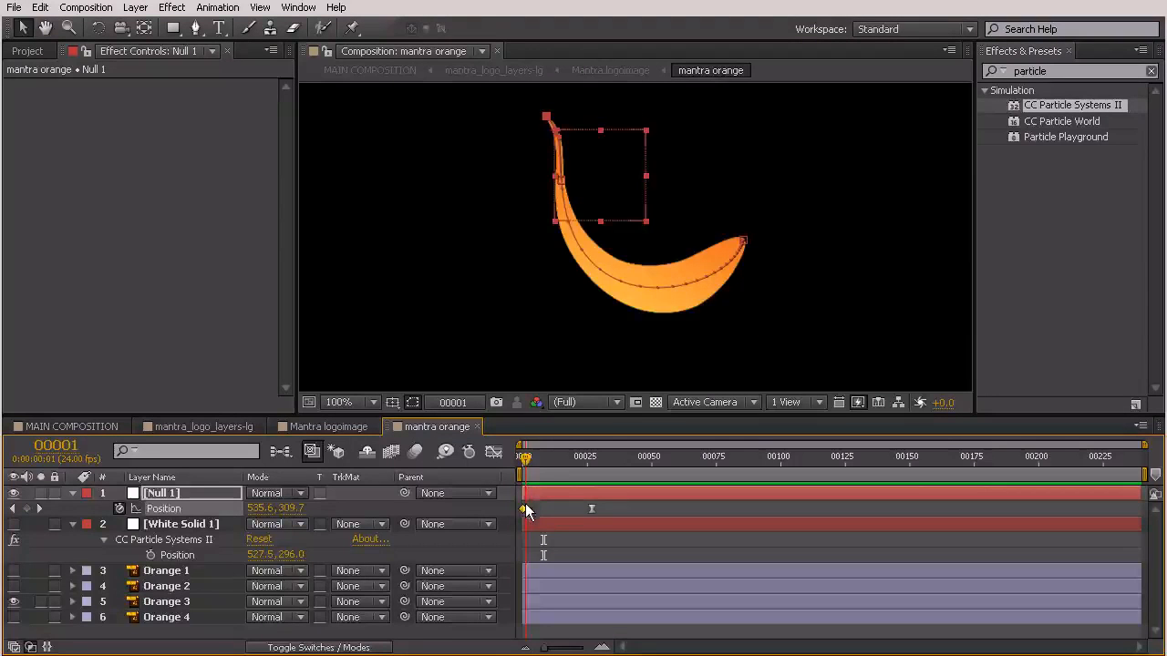
{"action": "mouse_move", "coordinate": [524, 509]}
{"action": "left_mouse_down"}
{"action": "mouse_move", "coordinate": [583, 508]}
{"action": "mouse_move", "coordinate": [523, 507]}
{"action": "left_mouse_up"}
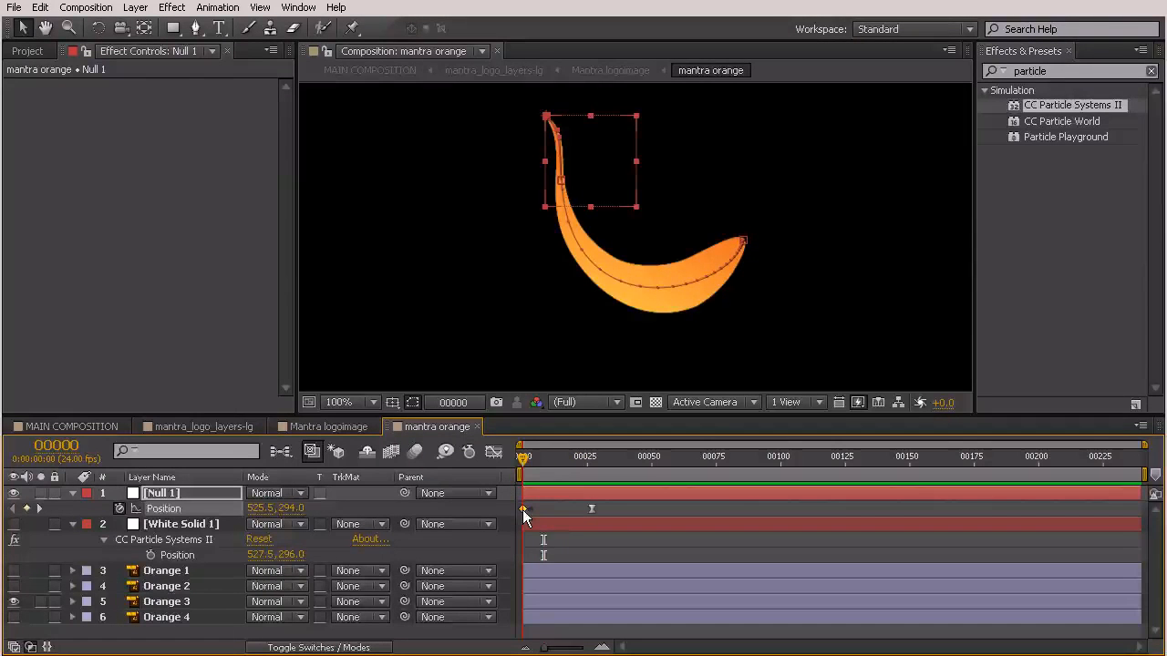
{"action": "key", "text": "KP_0"}
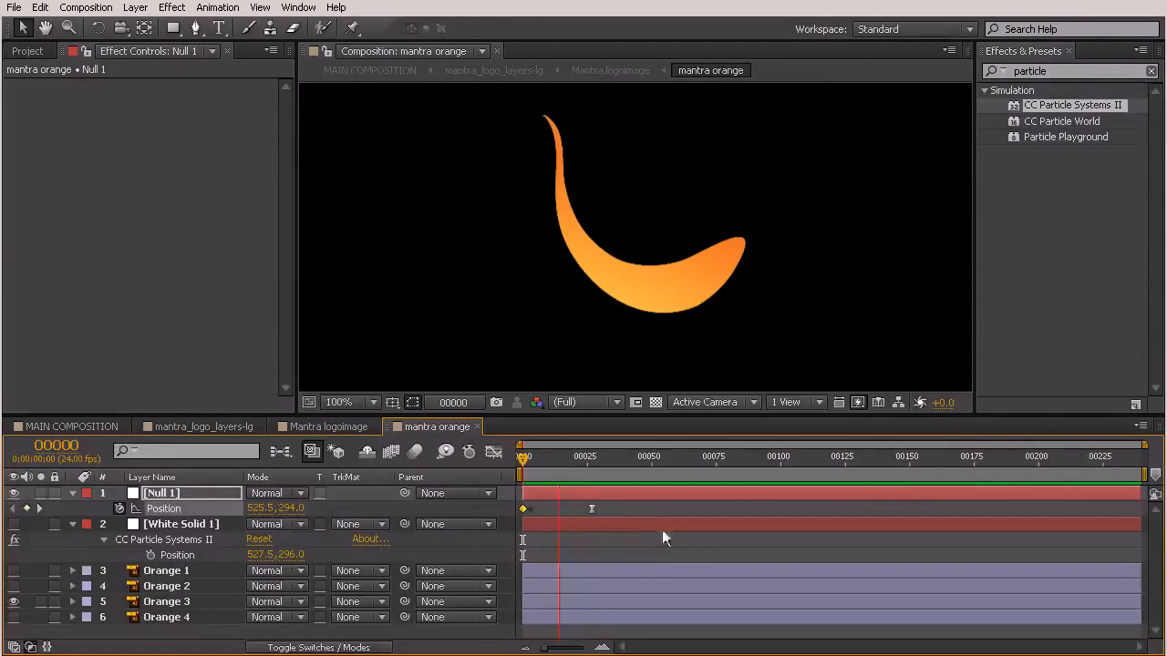
{"action": "key", "text": "space"}
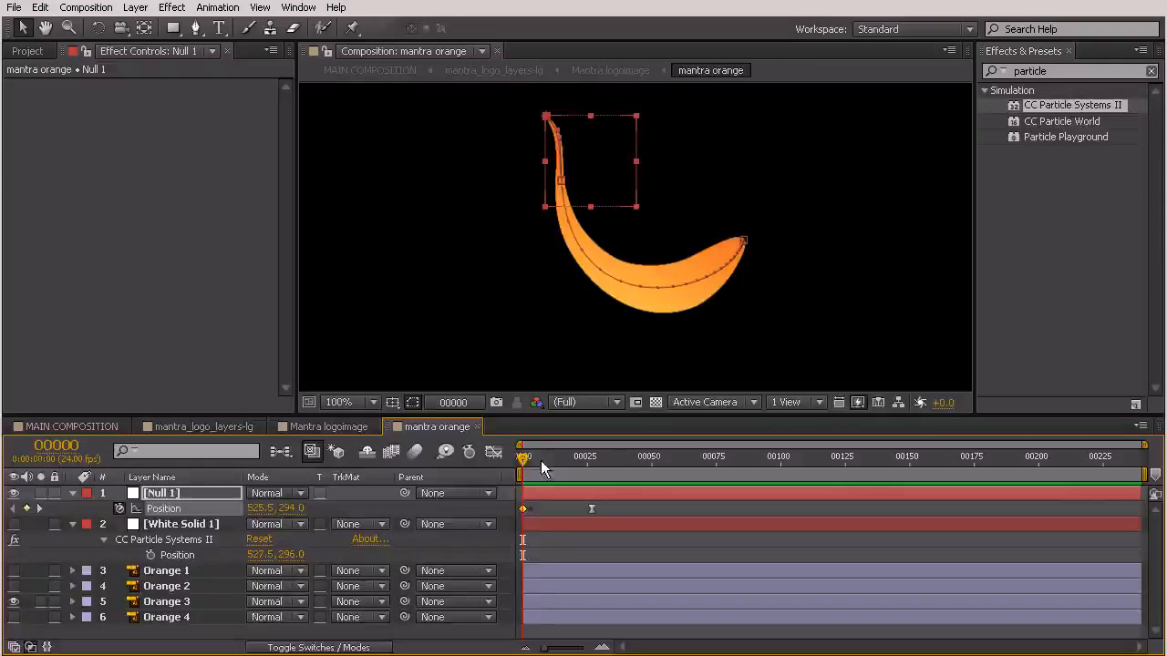
{"action": "left_click_drag", "start_coordinate": [524, 461], "coordinate": [565, 558]}
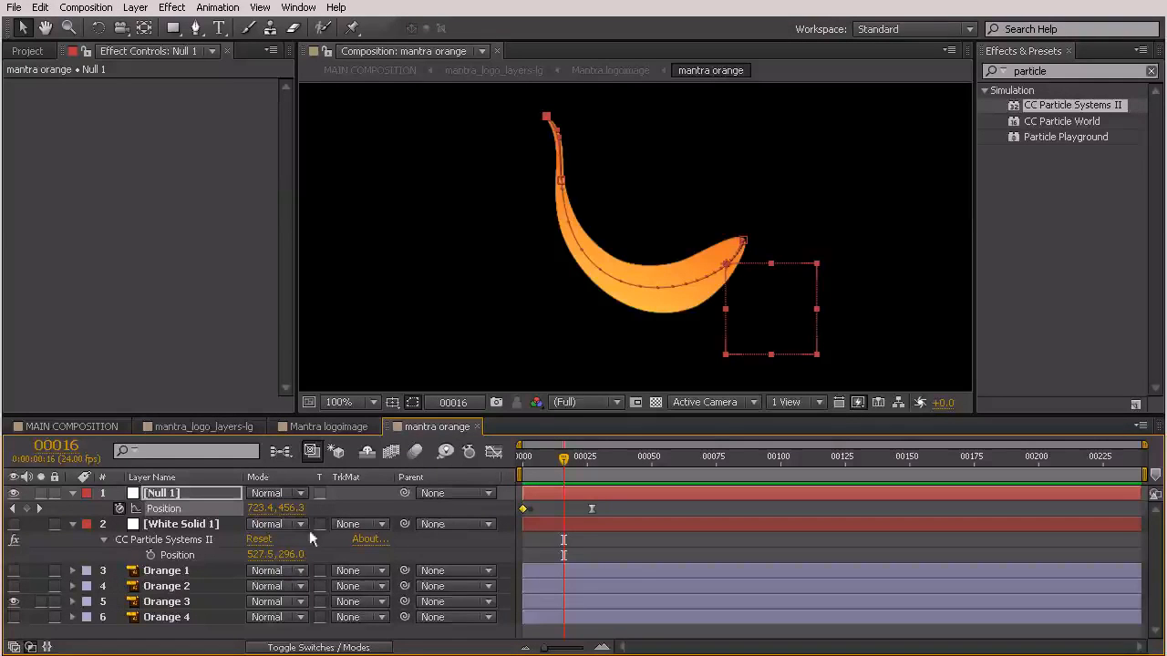
Make the White Solid 1 layer visible and select its CC Particle Systems II effect, with the whole composition in view.
{"action": "left_click", "coordinate": [14, 525]}
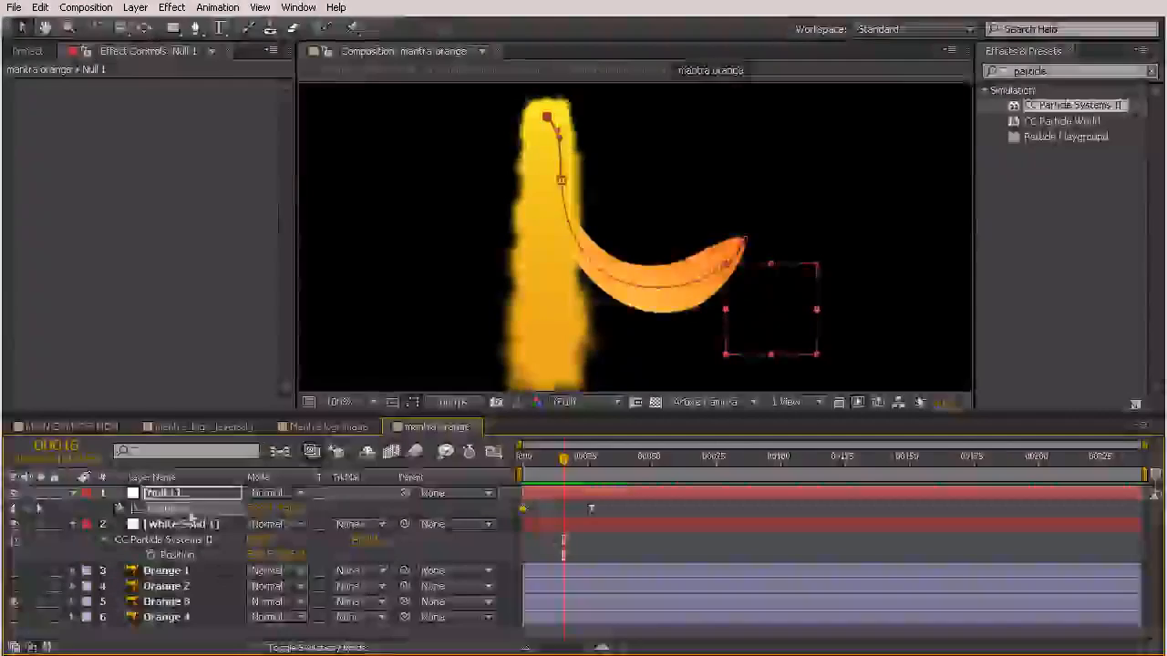
{"action": "left_click", "coordinate": [166, 539]}
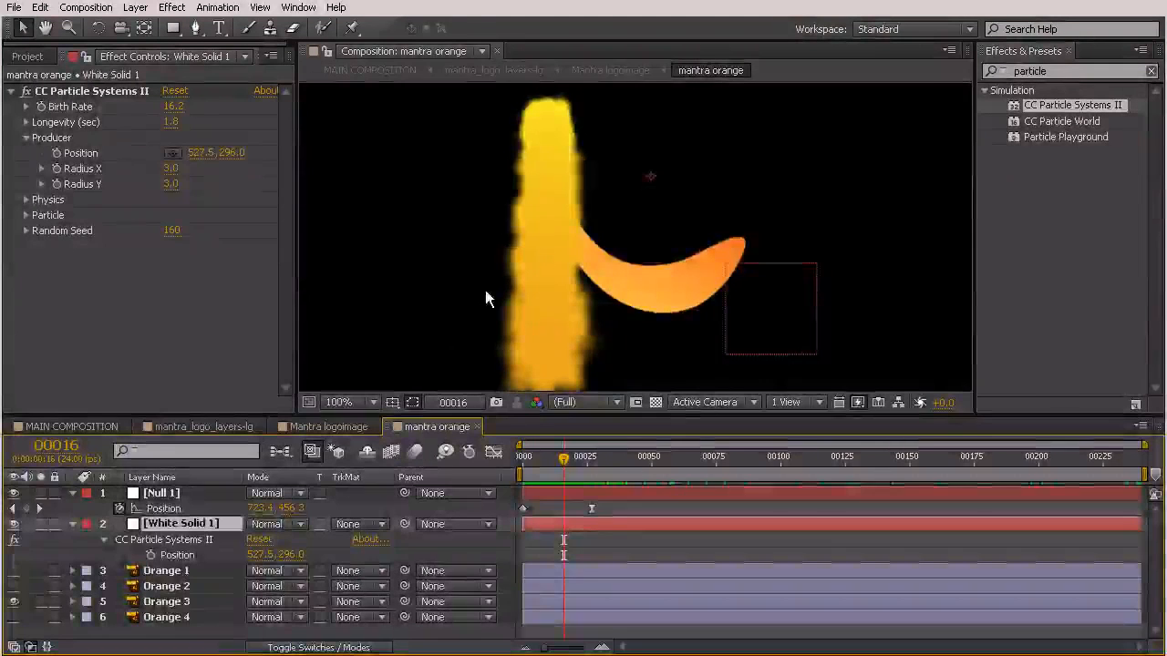
{"action": "scroll", "coordinate": [485, 290], "scroll_direction": "down", "scroll_amount": 4}
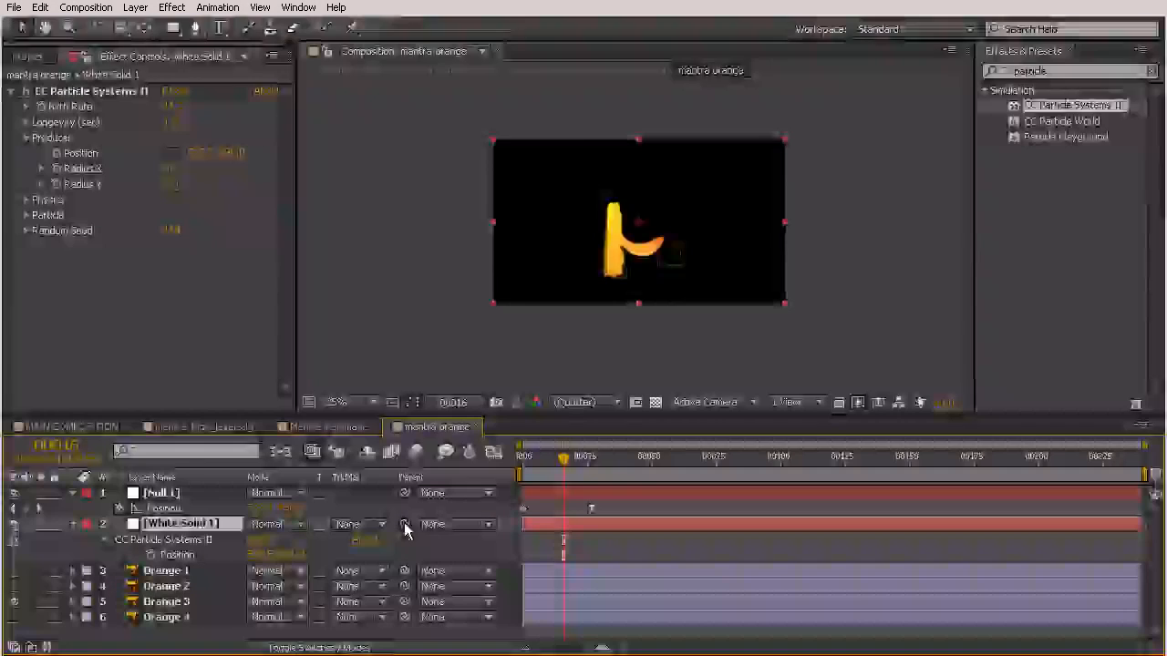
Try parenting White Solid 1 to Null 1 and scrub the timeline to check how the particles move.
{"action": "left_click_drag", "start_coordinate": [404, 526], "coordinate": [187, 500]}
{"action": "left_click_drag", "start_coordinate": [563, 458], "coordinate": [625, 503]}
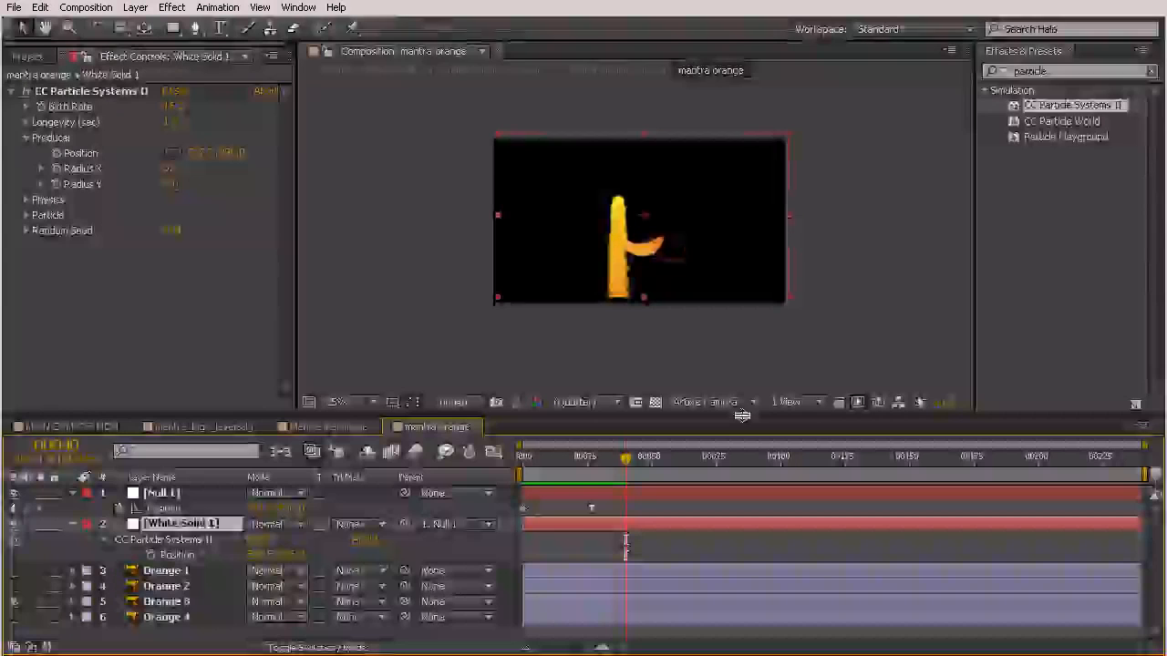
{"action": "key", "text": "0"}
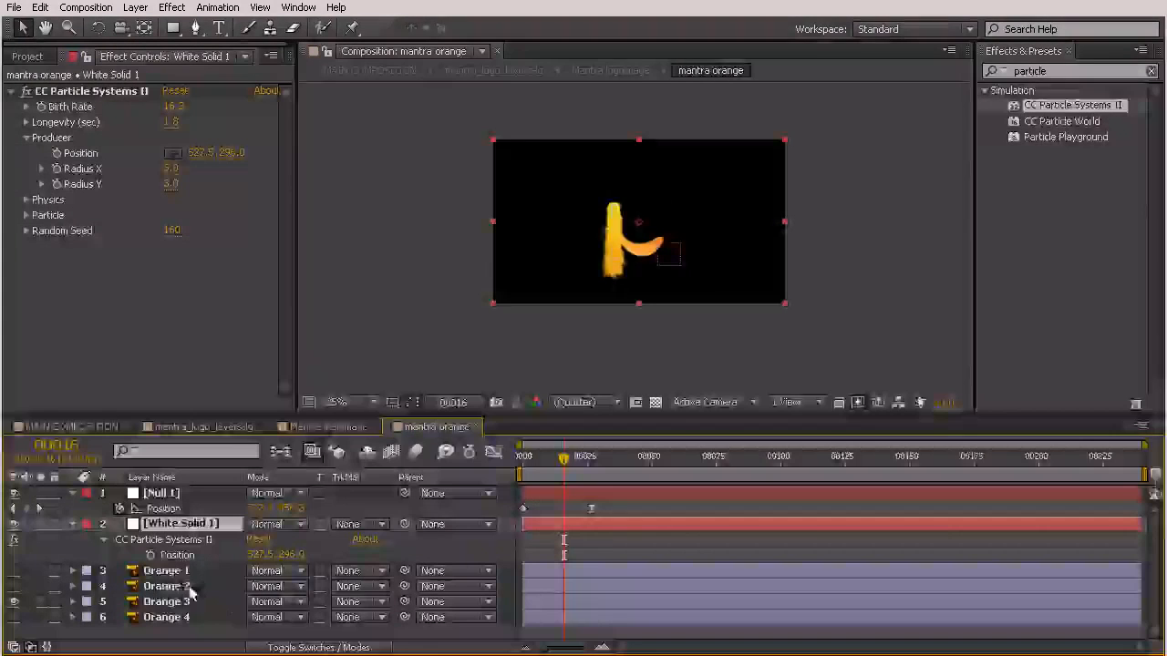
Link the CC Particle Systems II producer position to Null 1's position with an expression, and scrub to check the particle trail.
{"action": "left_click", "coordinate": [151, 558], "text": "alt"}
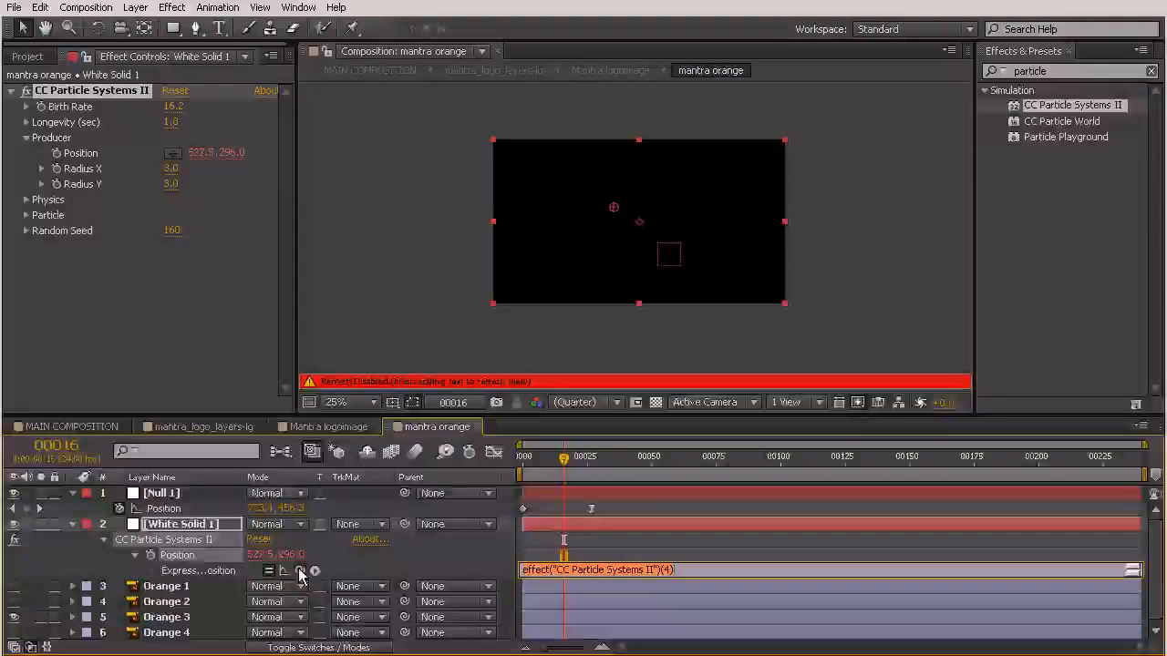
{"action": "left_click_drag", "start_coordinate": [300, 572], "coordinate": [167, 515]}
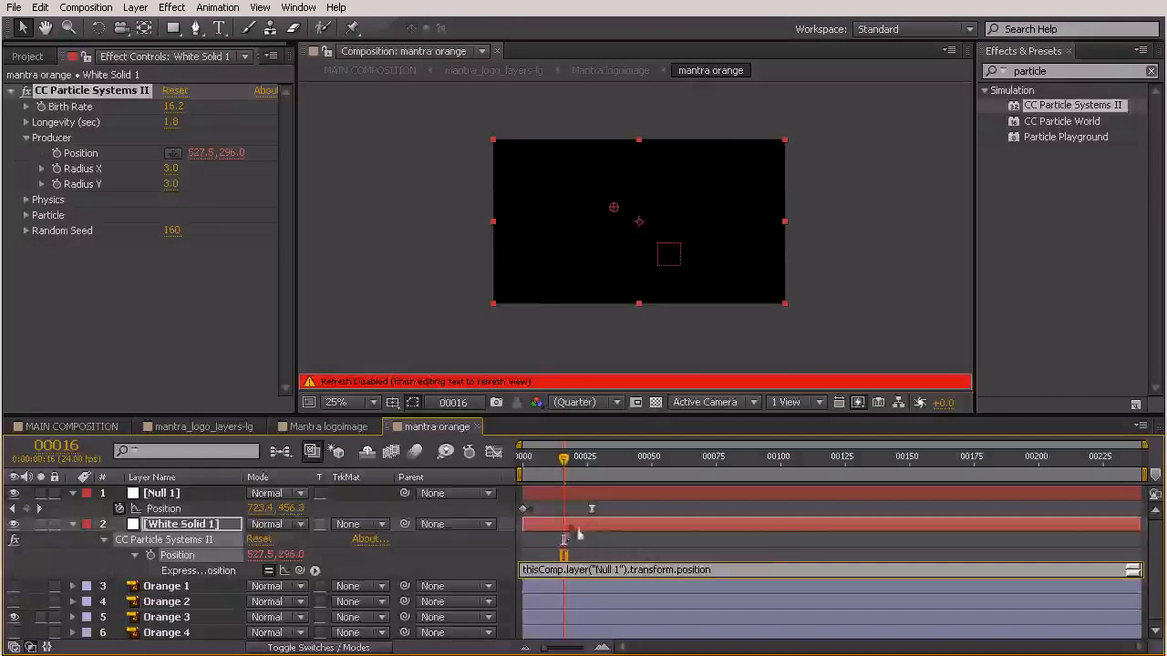
{"action": "left_click", "coordinate": [827, 579]}
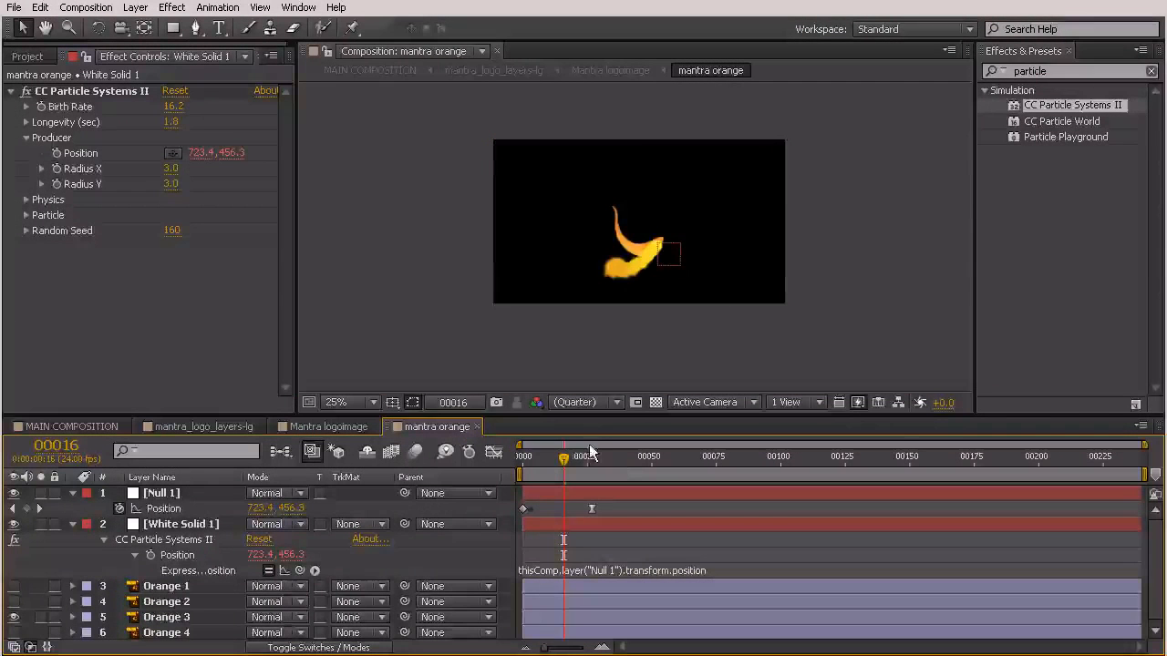
{"action": "left_click_drag", "start_coordinate": [566, 453], "coordinate": [593, 492]}
{"action": "mouse_move", "coordinate": [717, 494]}
{"action": "left_mouse_down"}
{"action": "mouse_move", "coordinate": [529, 499]}
{"action": "mouse_move", "coordinate": [706, 490]}
{"action": "left_mouse_up"}
{"action": "left_click_drag", "start_coordinate": [606, 495], "coordinate": [631, 497]}
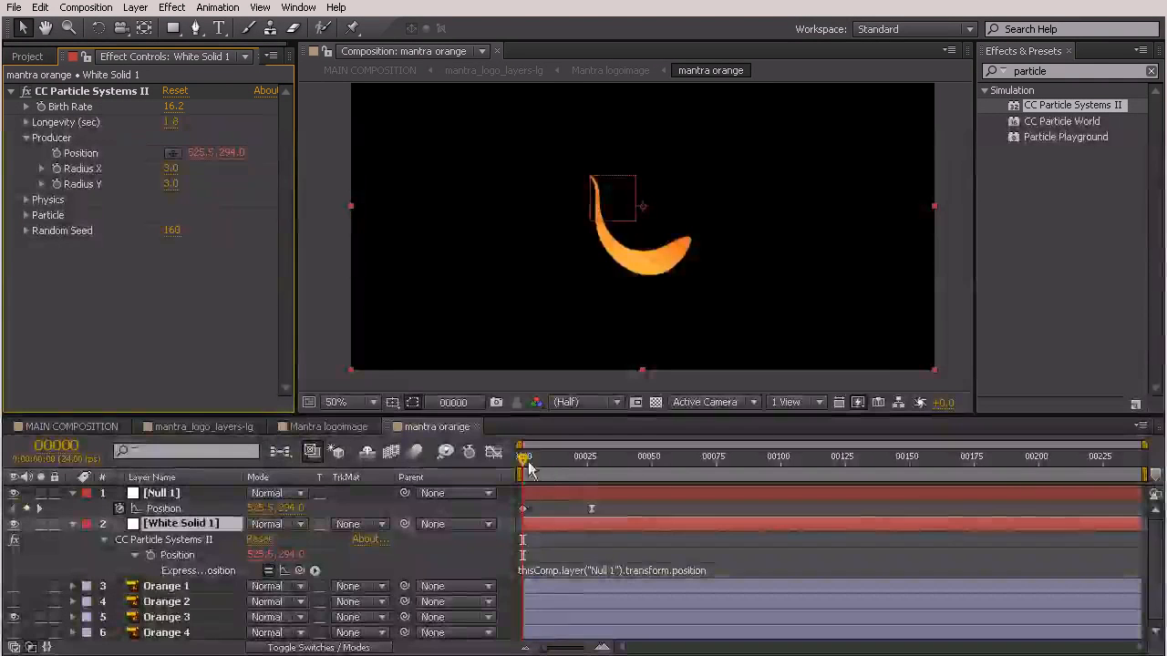
Scrub the particle trail to frame 27 and set the Physics Resistance of CC Particle Systems II to 200.
{"action": "left_click_drag", "start_coordinate": [528, 468], "coordinate": [570, 442]}
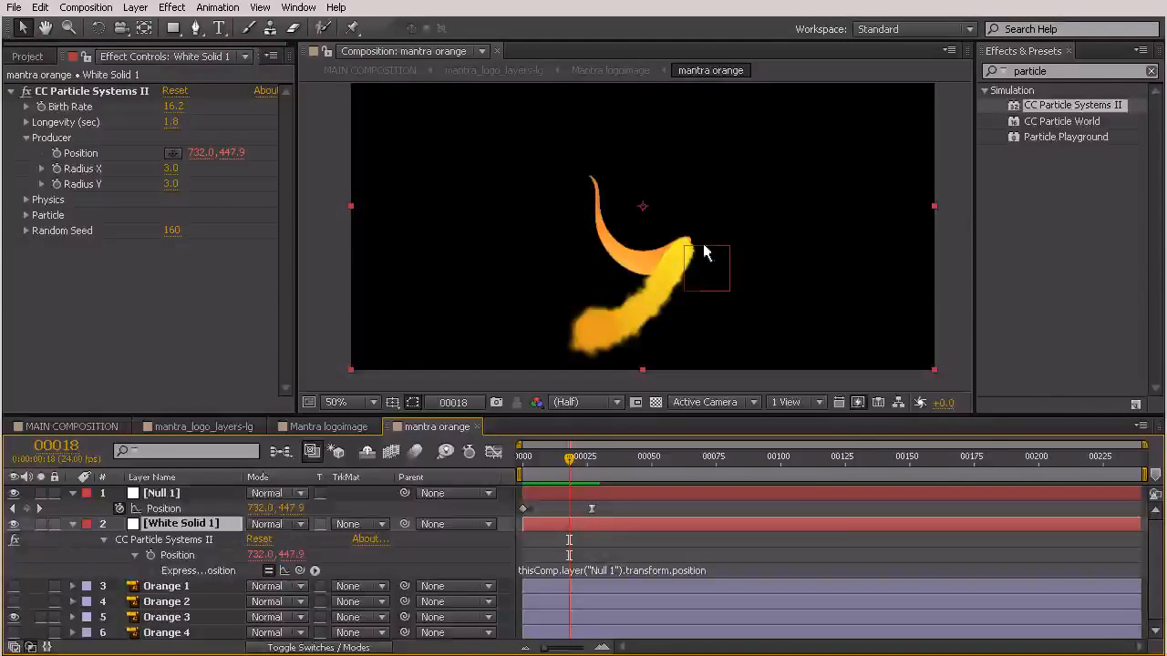
{"action": "left_click_drag", "start_coordinate": [566, 475], "coordinate": [592, 483]}
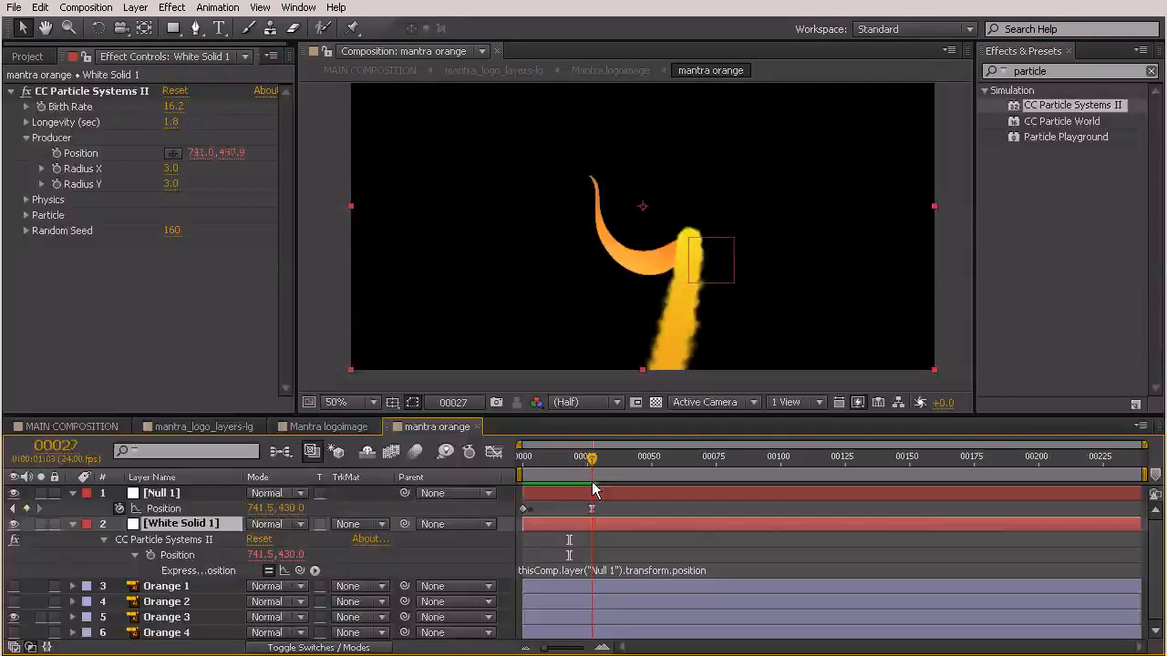
{"action": "left_click", "coordinate": [26, 200]}
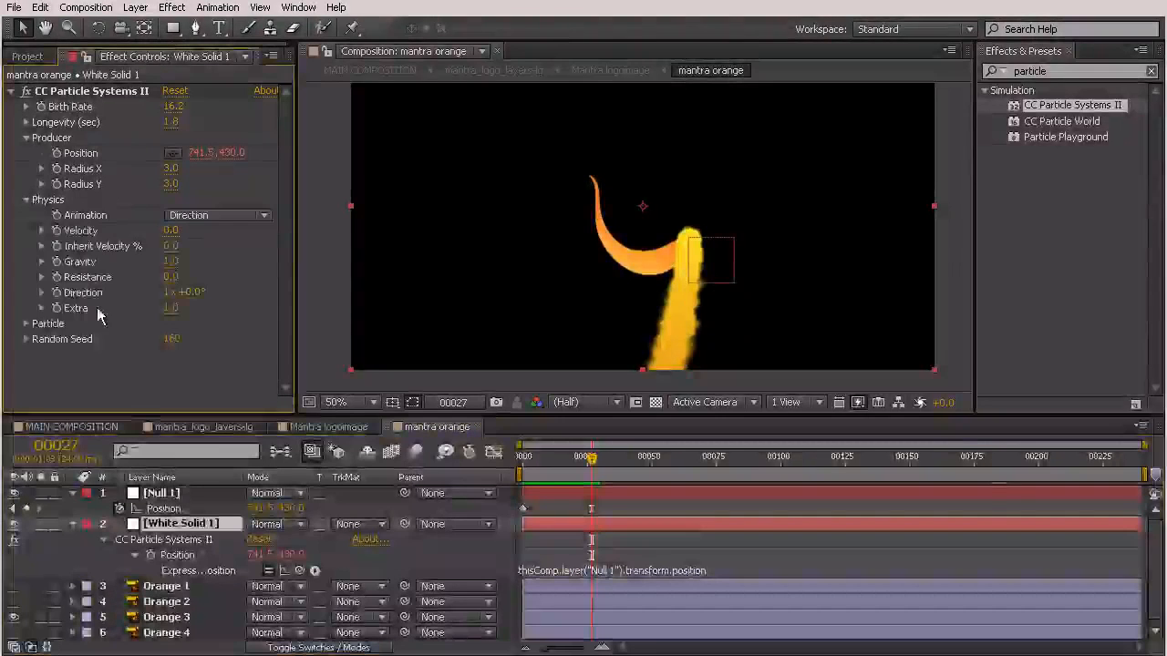
{"action": "left_click_drag", "start_coordinate": [171, 277], "coordinate": [914, 269]}
{"action": "left_click", "coordinate": [173, 277]}
{"action": "type", "text": "200"}
{"action": "key", "text": "Return"}
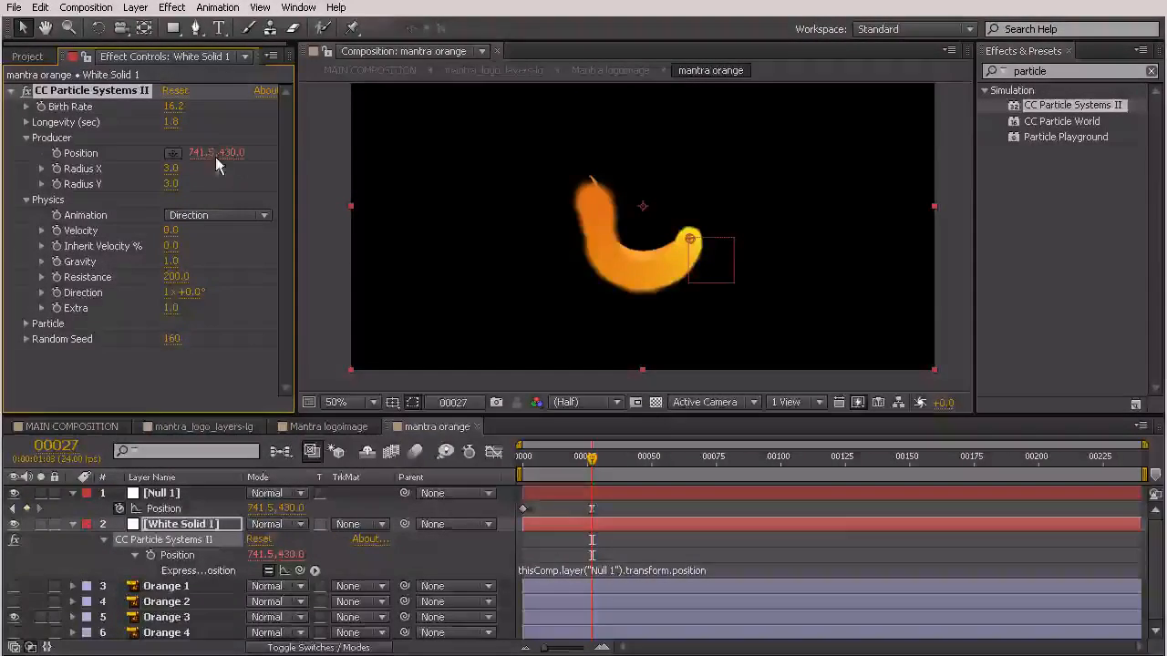
Set the particle producer's Radius X to 8 and Radius Y to 9, and scrub to check that the particles cover the shape.
{"action": "left_click_drag", "start_coordinate": [173, 178], "coordinate": [178, 169]}
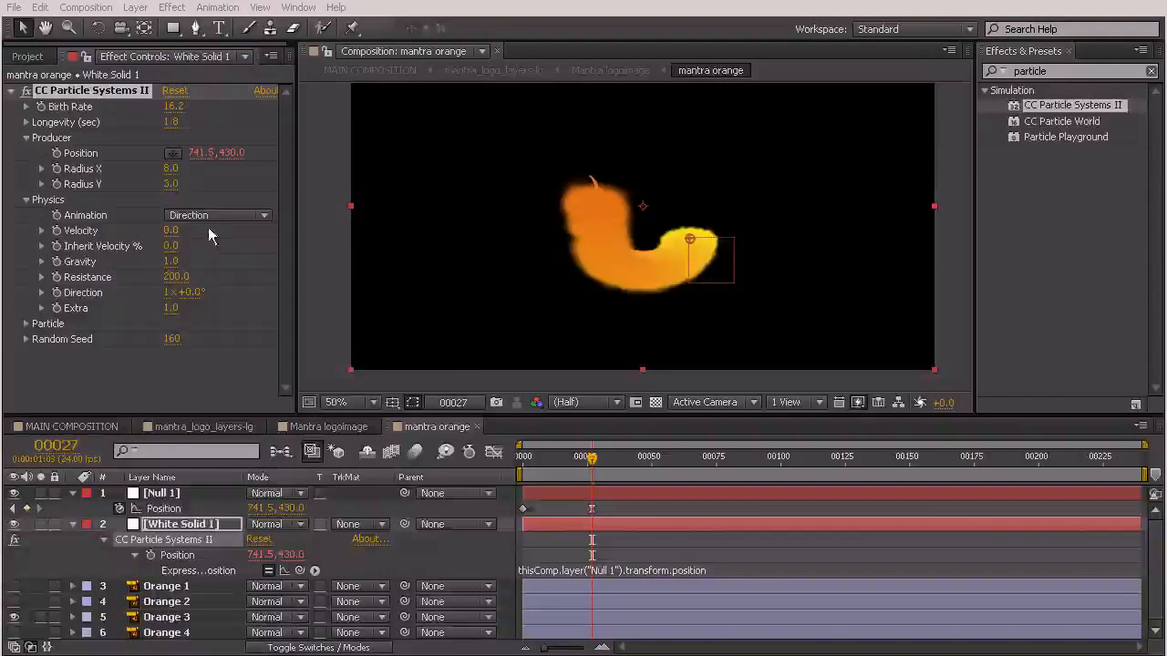
{"action": "left_click_drag", "start_coordinate": [165, 186], "coordinate": [183, 197]}
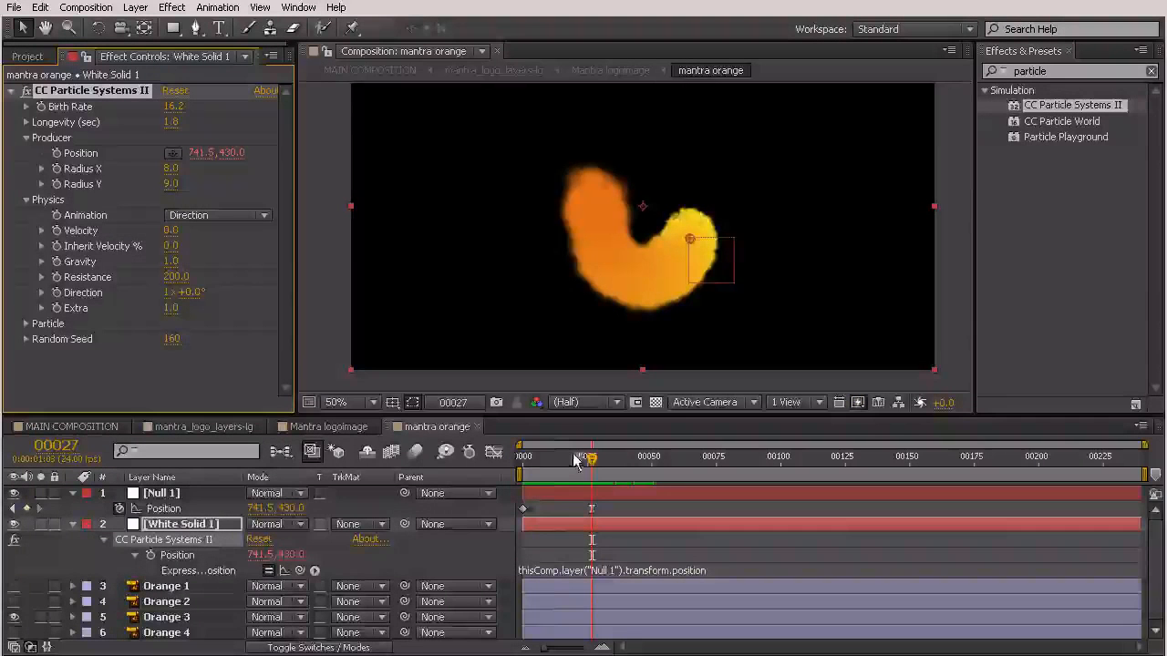
{"action": "mouse_move", "coordinate": [592, 458]}
{"action": "left_mouse_down"}
{"action": "mouse_move", "coordinate": [523, 463]}
{"action": "mouse_move", "coordinate": [570, 478]}
{"action": "mouse_move", "coordinate": [525, 485]}
{"action": "mouse_move", "coordinate": [603, 496]}
{"action": "mouse_move", "coordinate": [601, 458]}
{"action": "mouse_move", "coordinate": [591, 459]}
{"action": "left_mouse_up"}
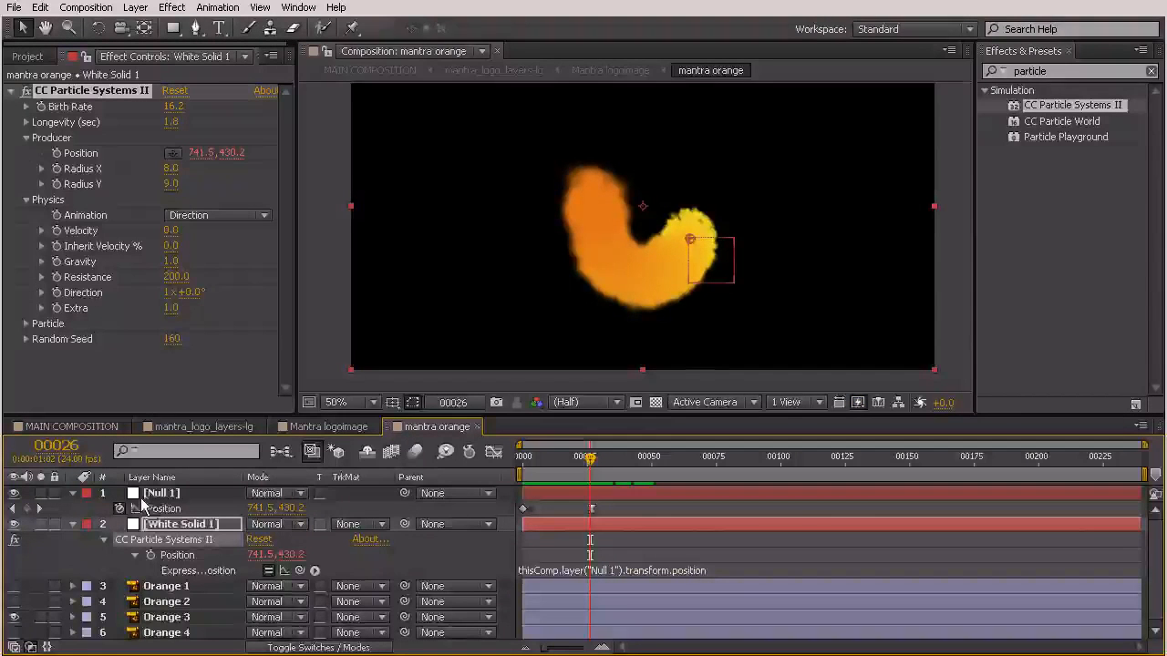
{"action": "left_click_drag", "start_coordinate": [592, 459], "coordinate": [494, 484]}
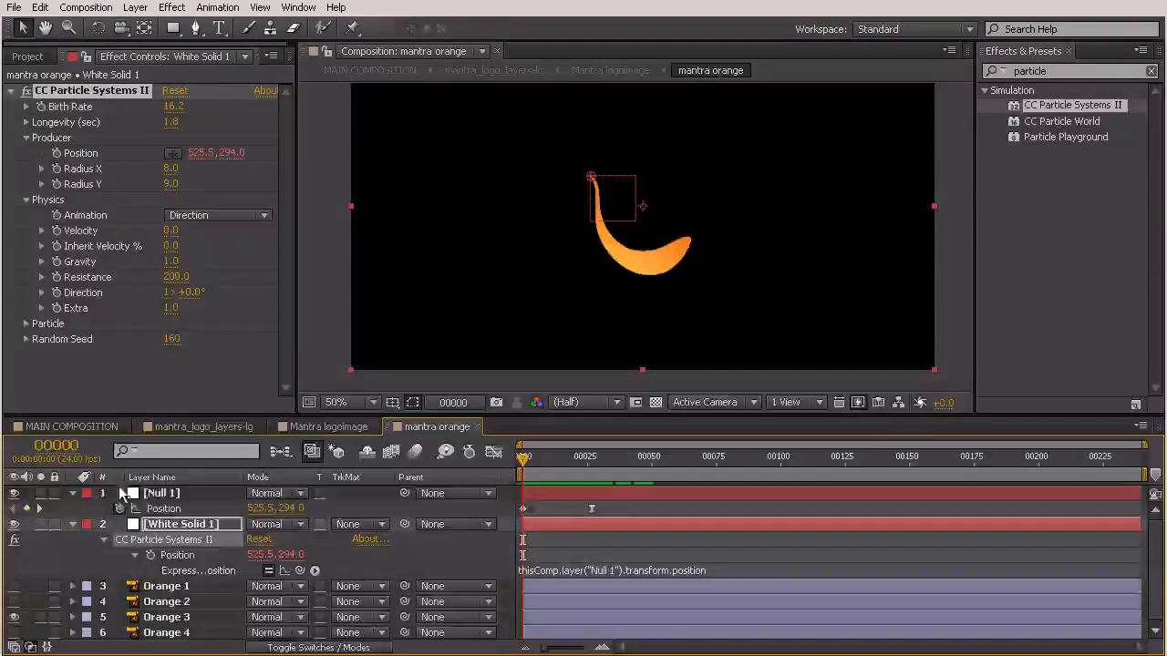
Collapse Null 1 and White Solid 1, and move both layers between Orange 2 and Orange 3.
{"action": "left_click", "coordinate": [162, 493]}
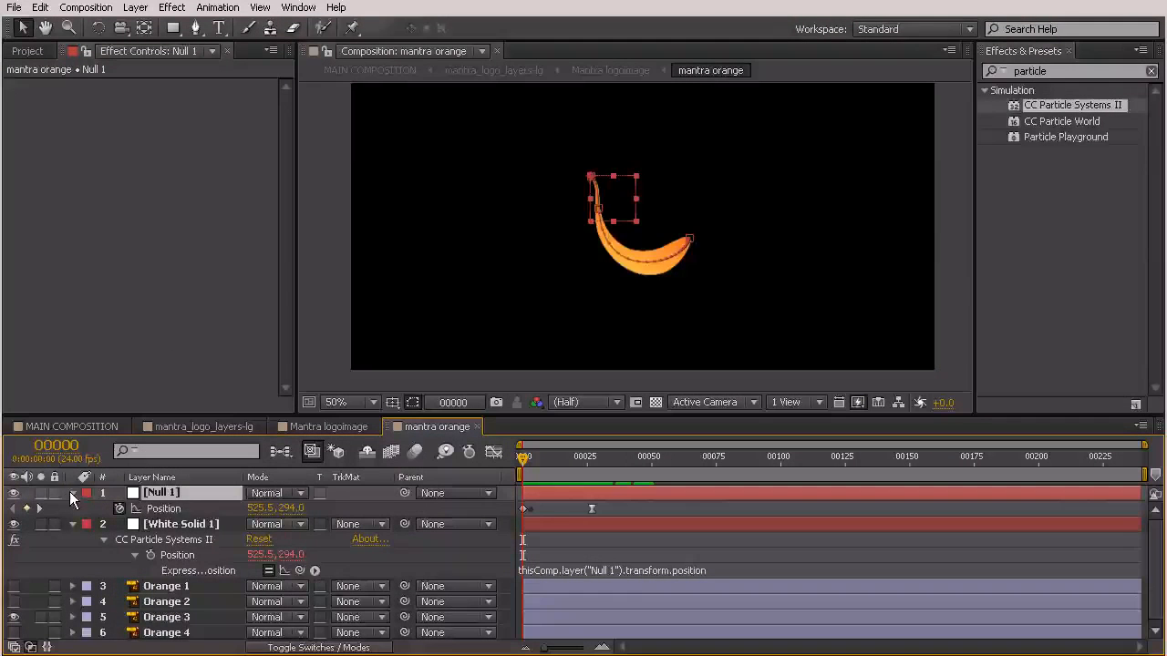
{"action": "left_click", "coordinate": [73, 492]}
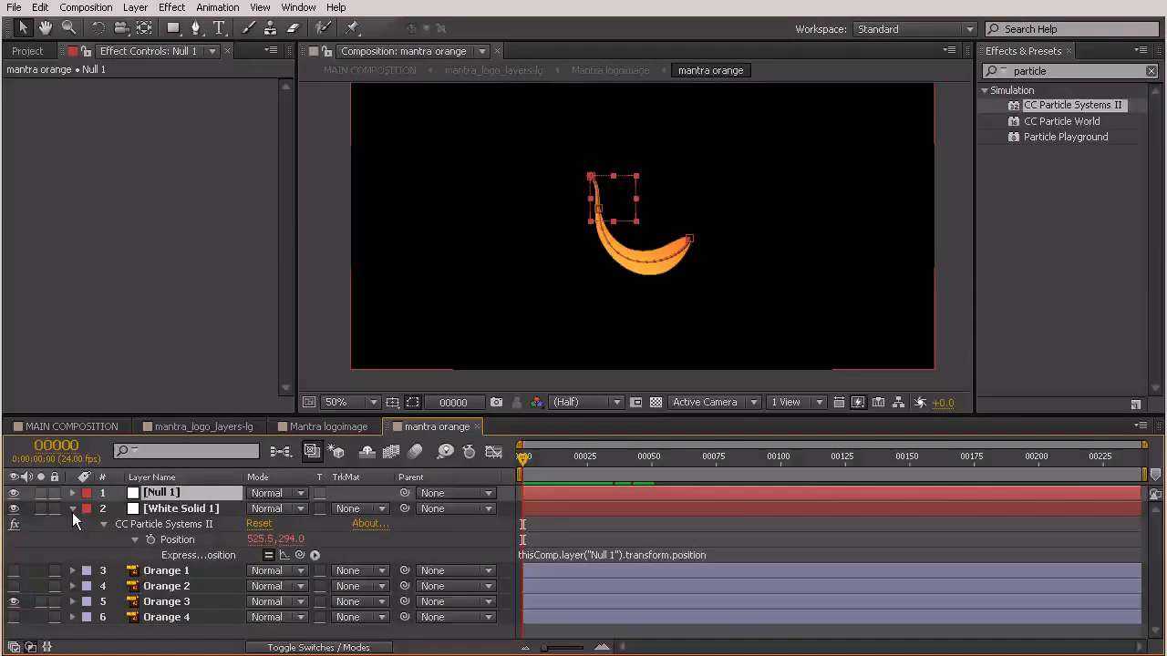
{"action": "left_click", "coordinate": [72, 509]}
{"action": "left_click", "coordinate": [185, 508]}
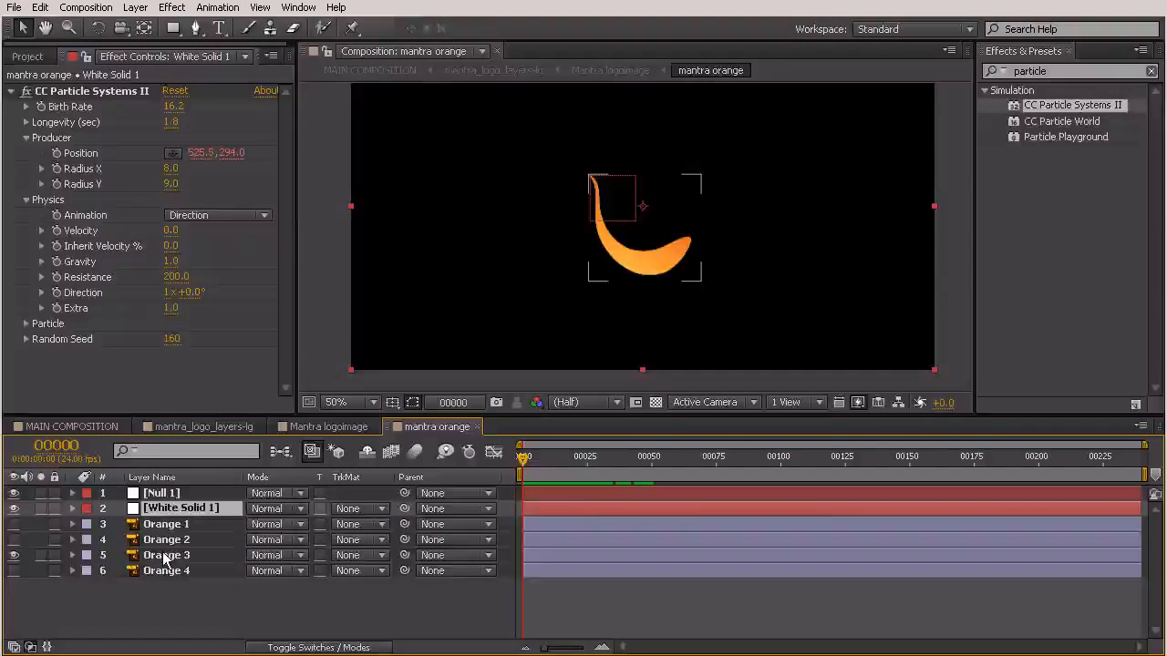
{"action": "left_click", "coordinate": [169, 493], "text": "shift"}
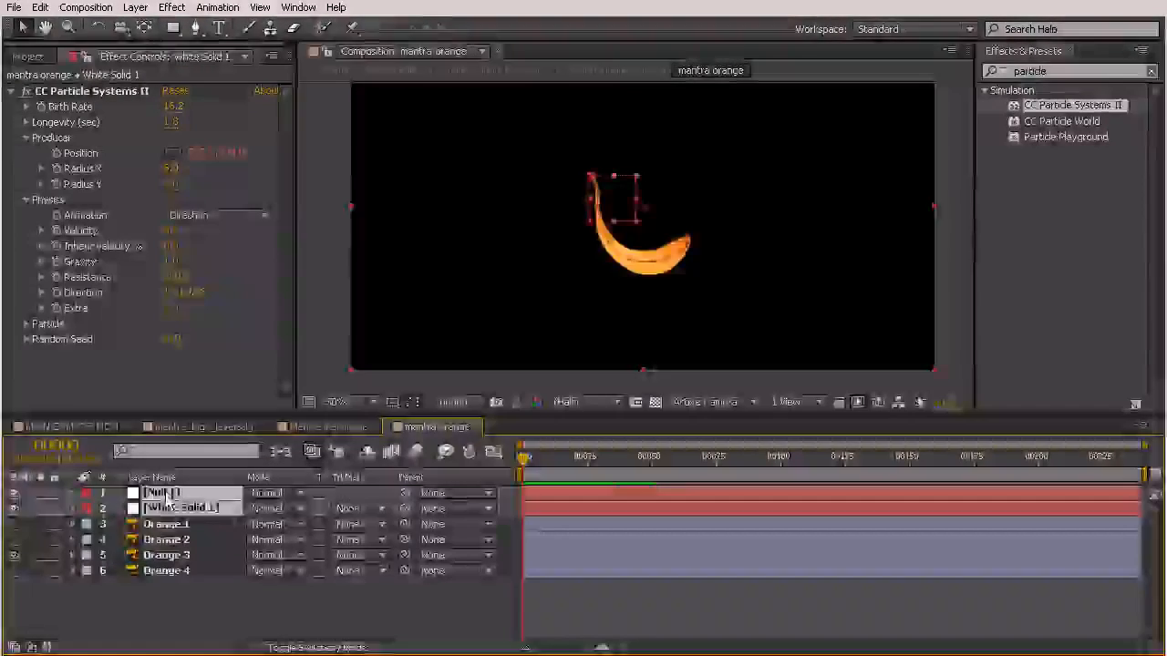
{"action": "left_click_drag", "start_coordinate": [170, 524], "coordinate": [171, 547]}
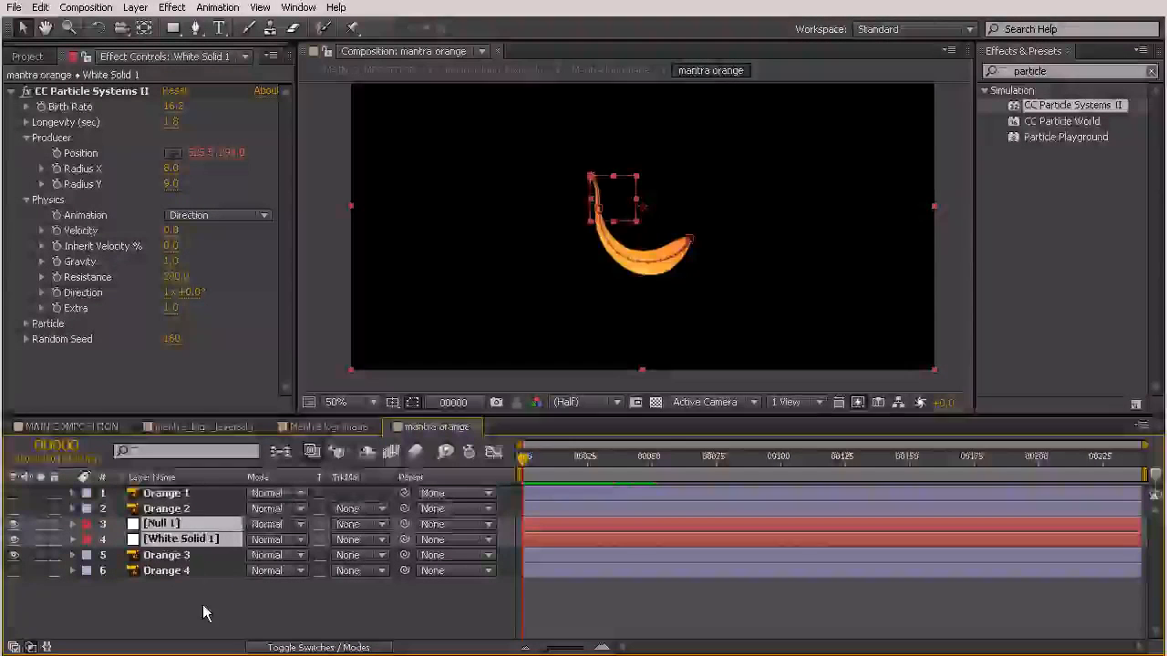
Set Orange 3's track matte to Alpha using White Solid 1, and scrub between frames 0 and 36 to check the reveal.
{"action": "left_click", "coordinate": [168, 555]}
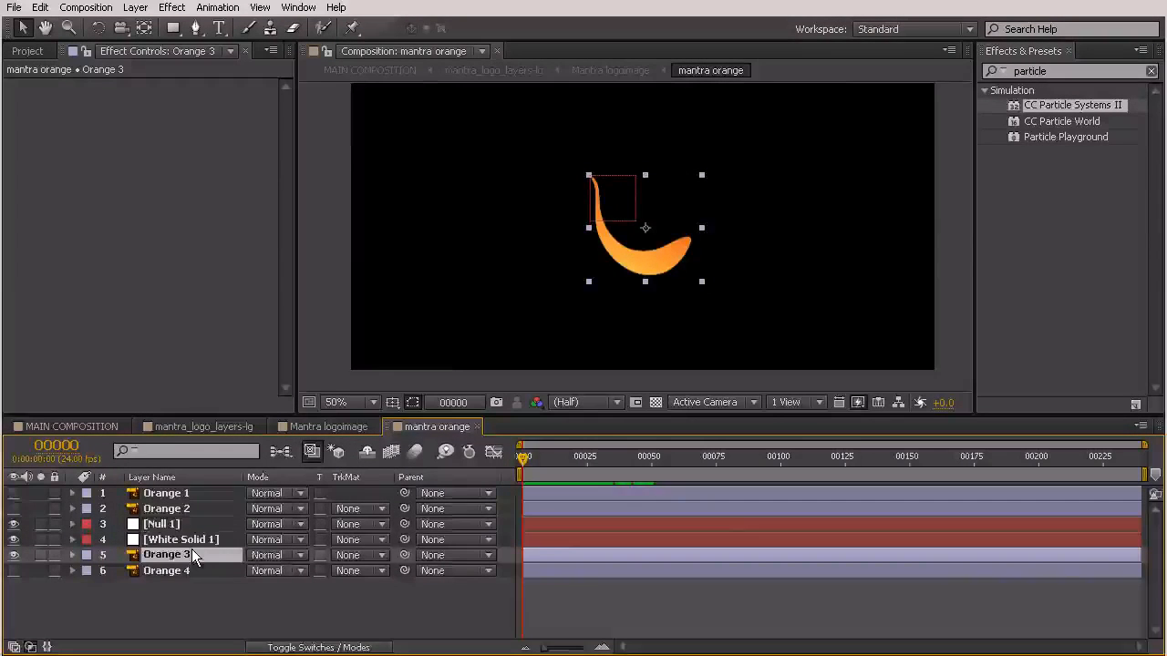
{"action": "left_click", "coordinate": [368, 558]}
{"action": "left_click", "coordinate": [392, 602]}
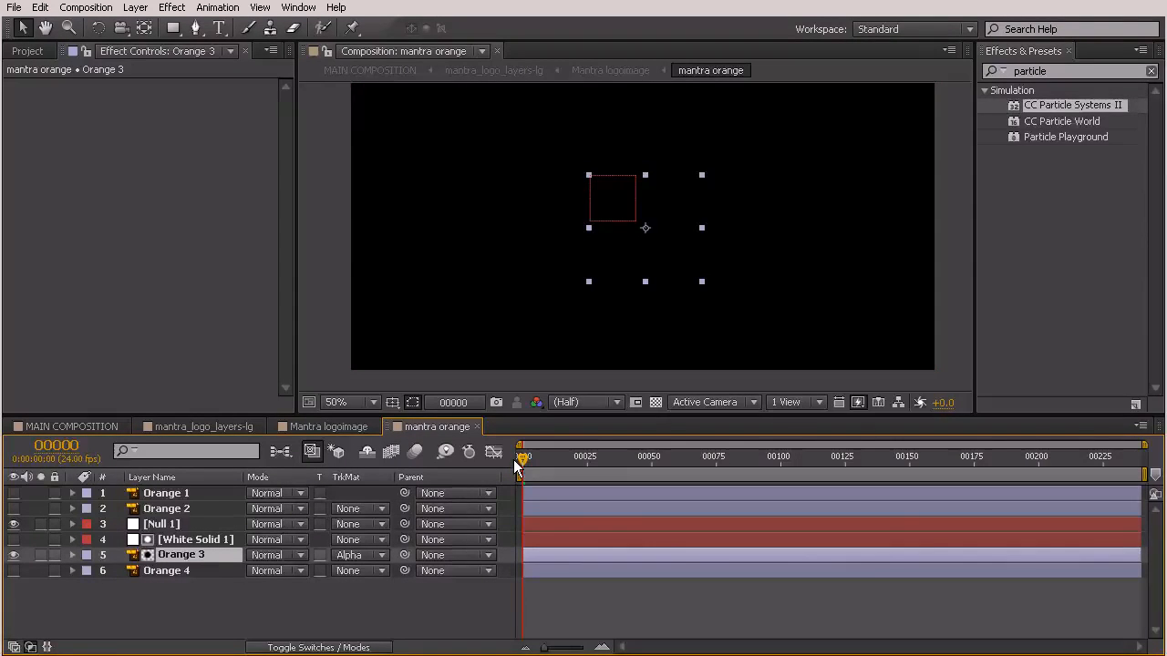
{"action": "left_click_drag", "start_coordinate": [522, 462], "coordinate": [614, 503]}
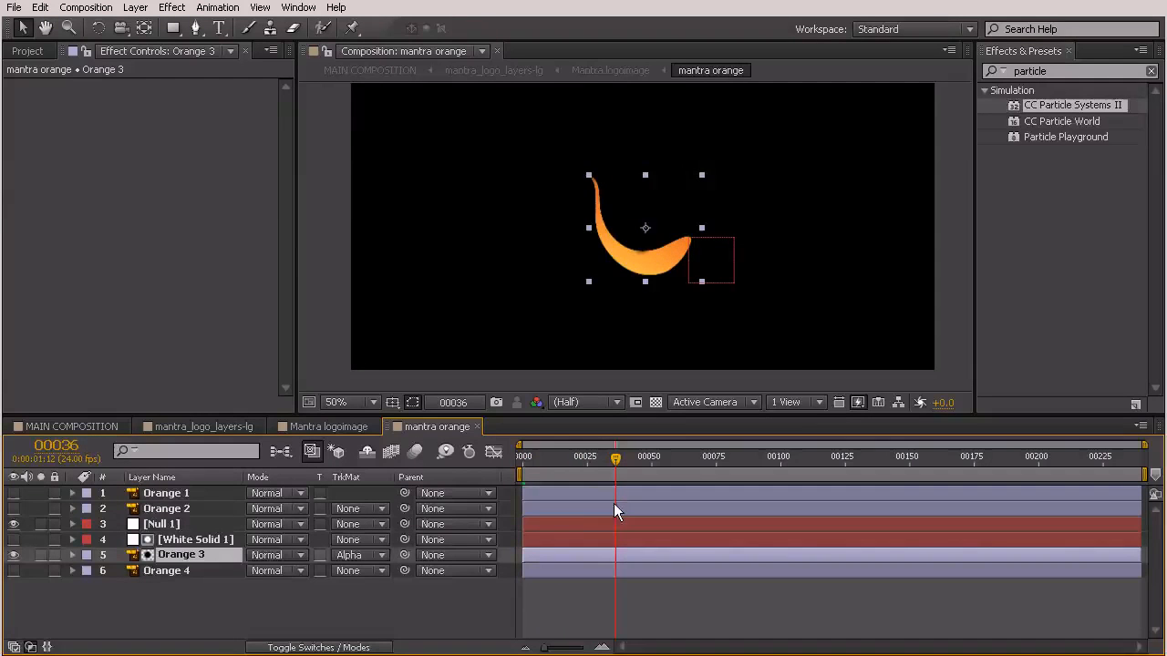
{"action": "left_click_drag", "start_coordinate": [561, 455], "coordinate": [568, 485]}
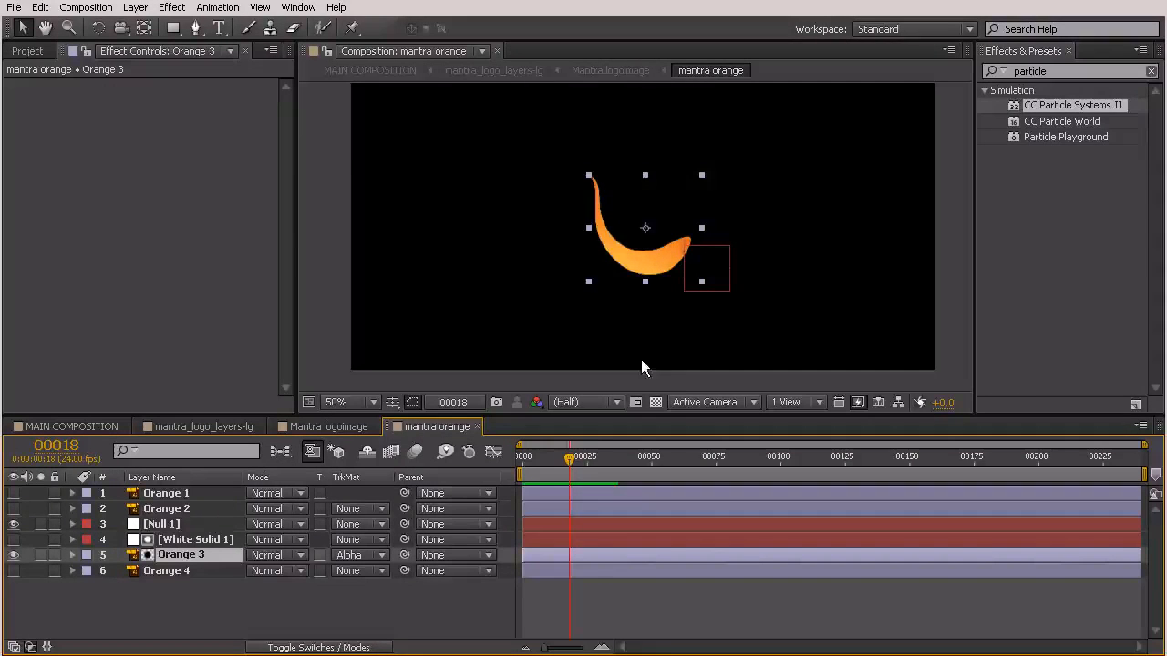
{"action": "left_click_drag", "start_coordinate": [567, 458], "coordinate": [560, 480]}
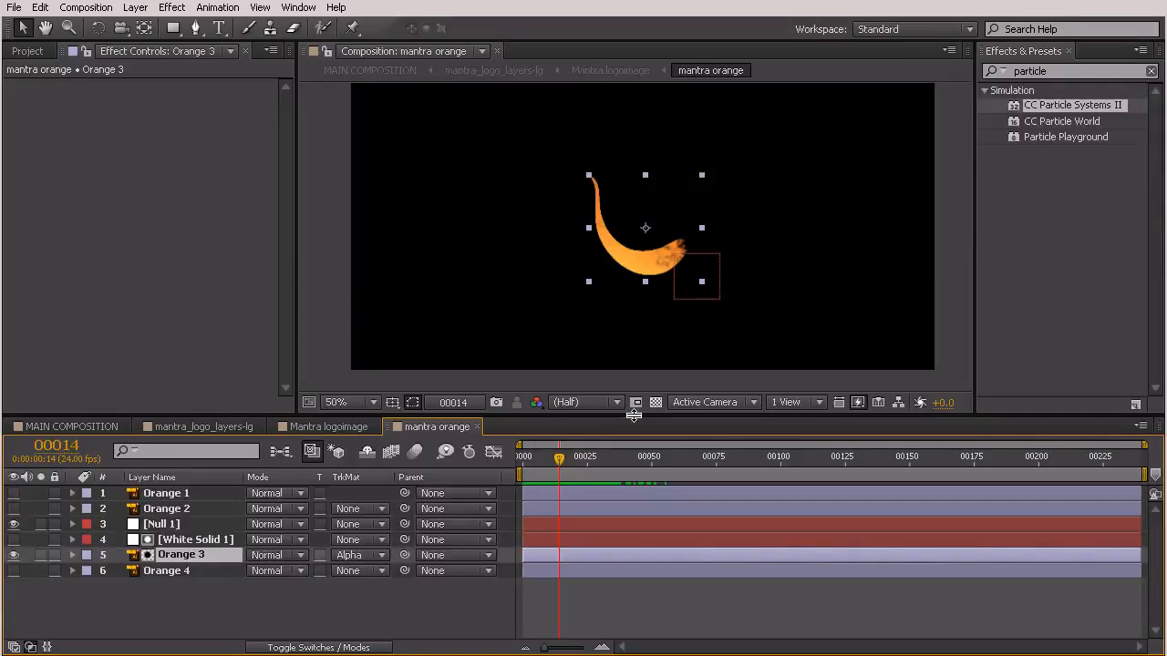
{"action": "mouse_move", "coordinate": [568, 458]}
{"action": "left_mouse_down"}
{"action": "mouse_move", "coordinate": [522, 458]}
{"action": "mouse_move", "coordinate": [556, 464]}
{"action": "left_mouse_up"}
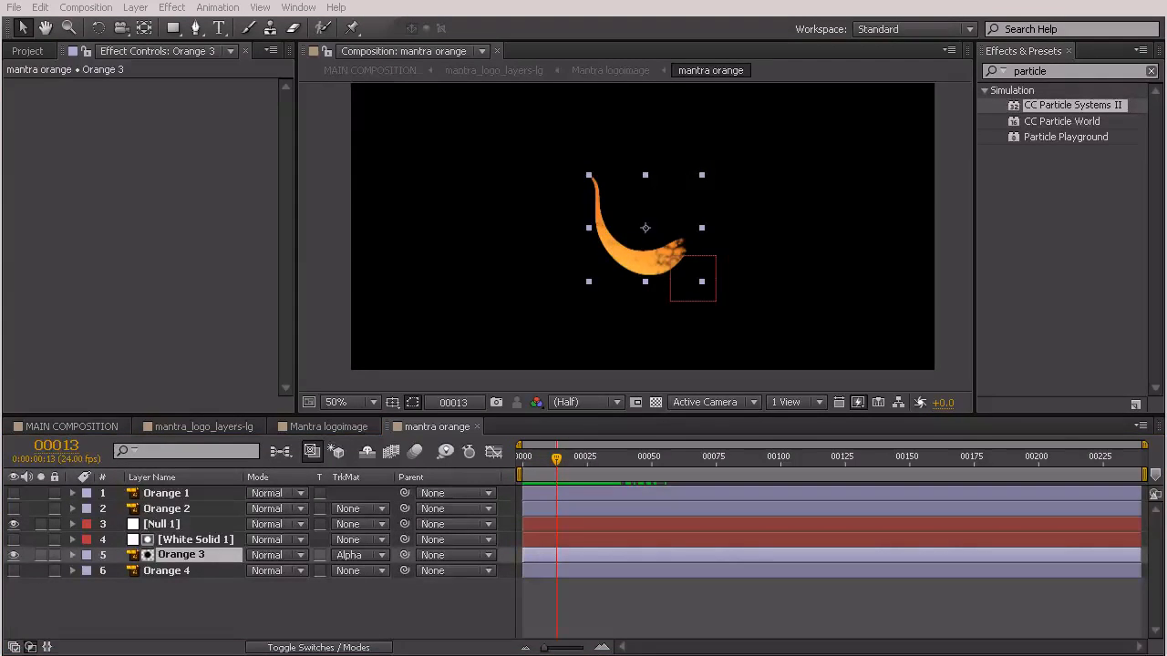